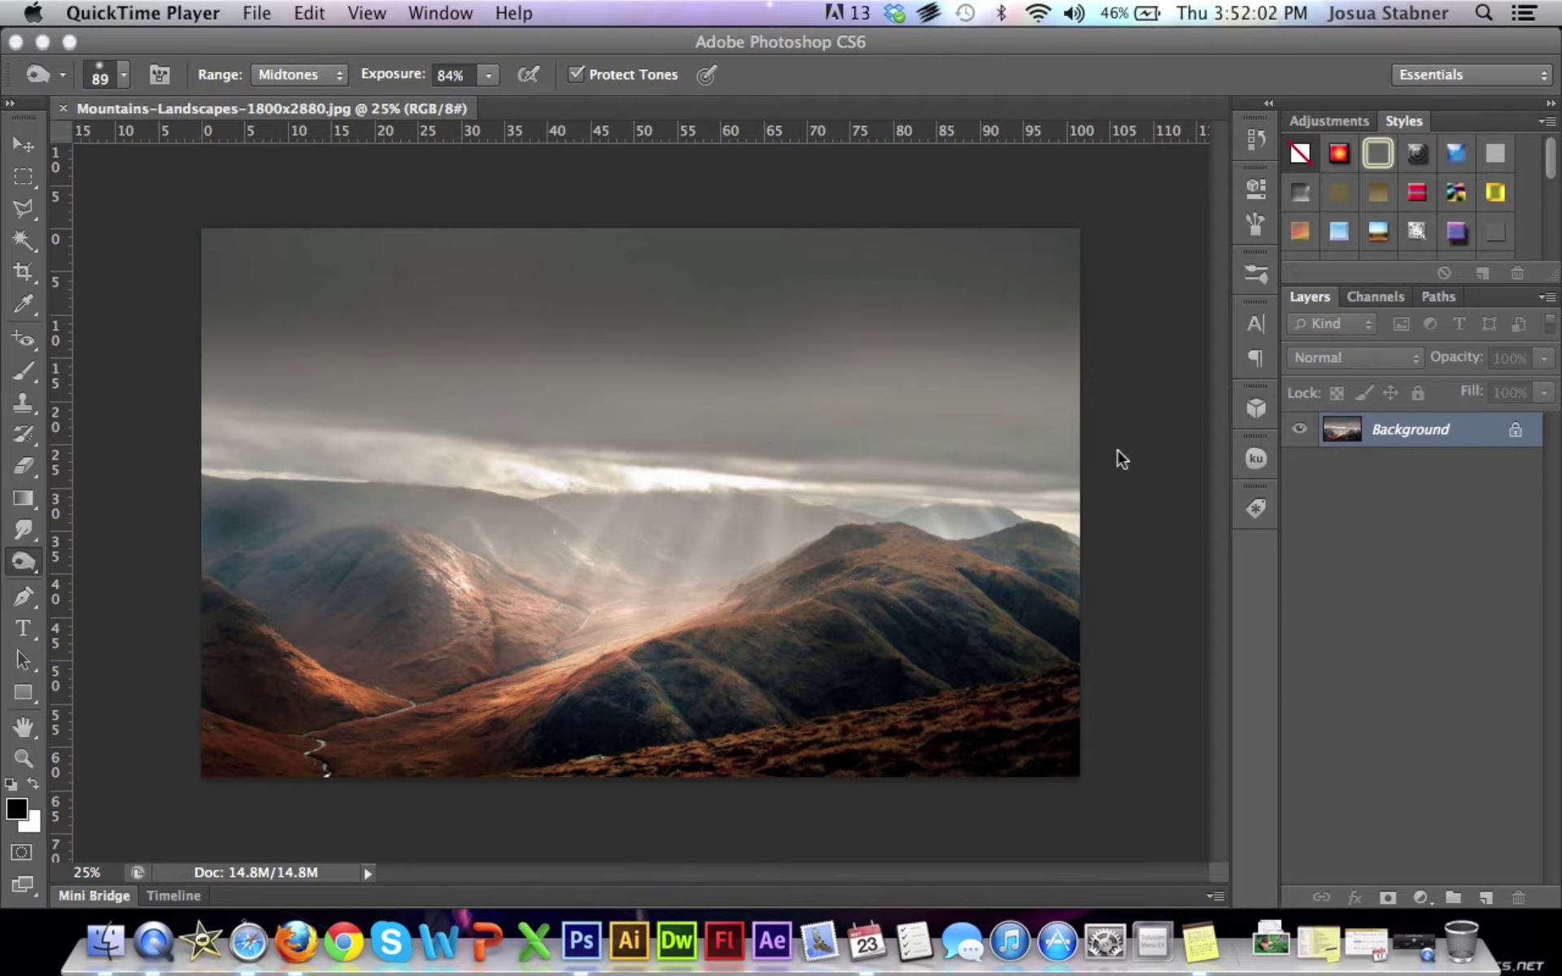
Step: Convert the locked Background into an editable layer, keeping the default name Layer 0
click(1477, 434)
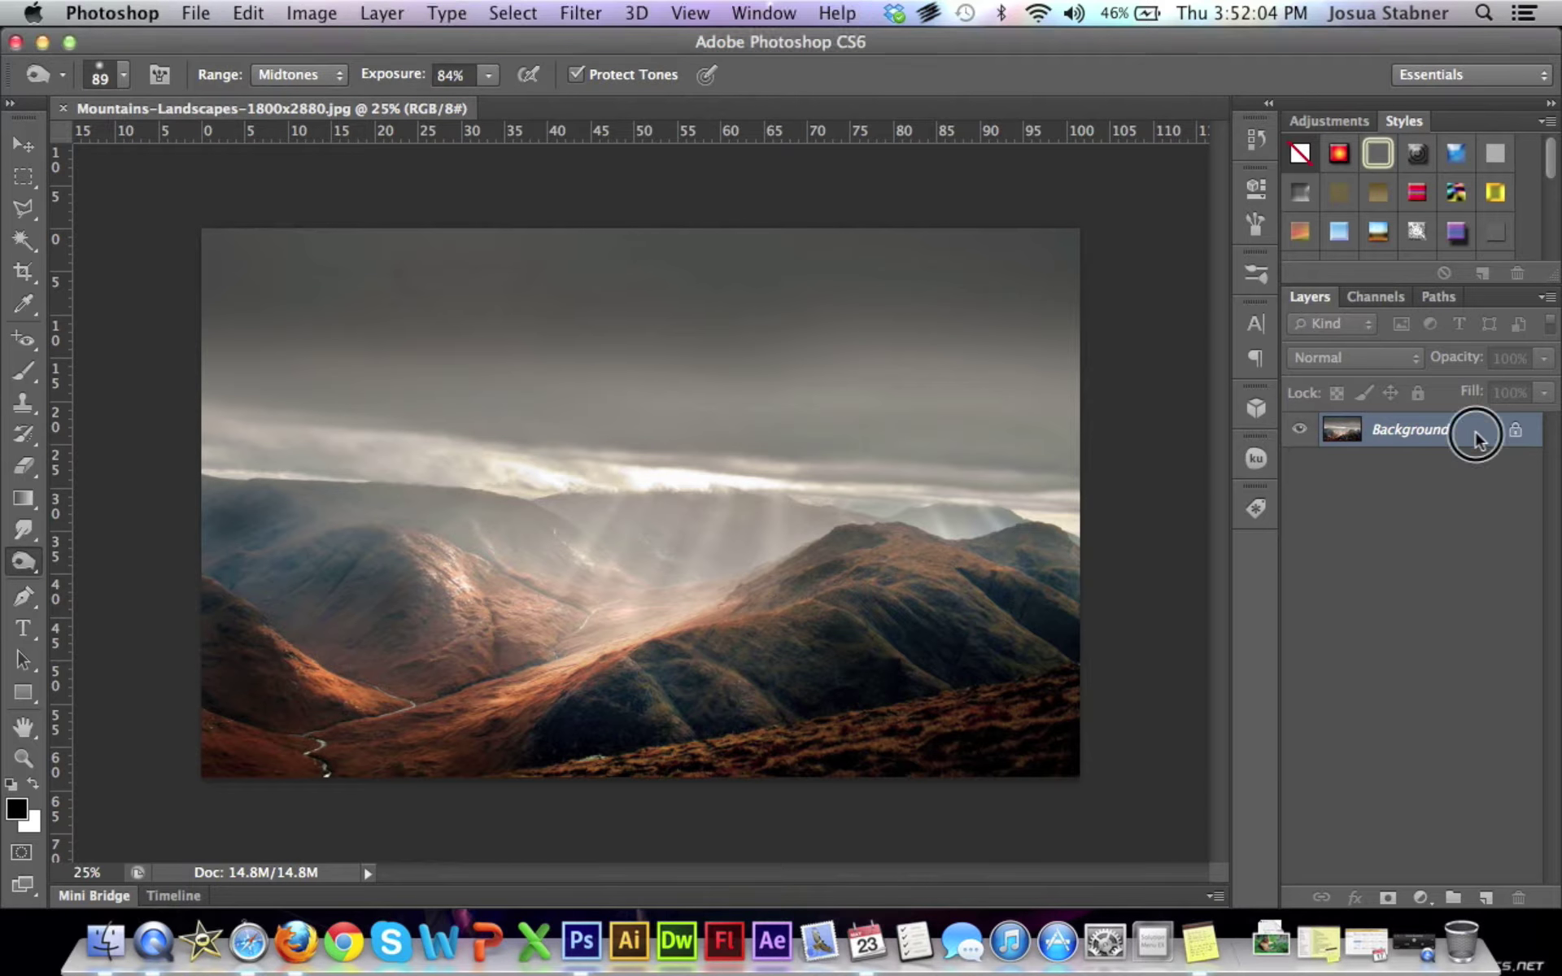
double_click(1478, 443)
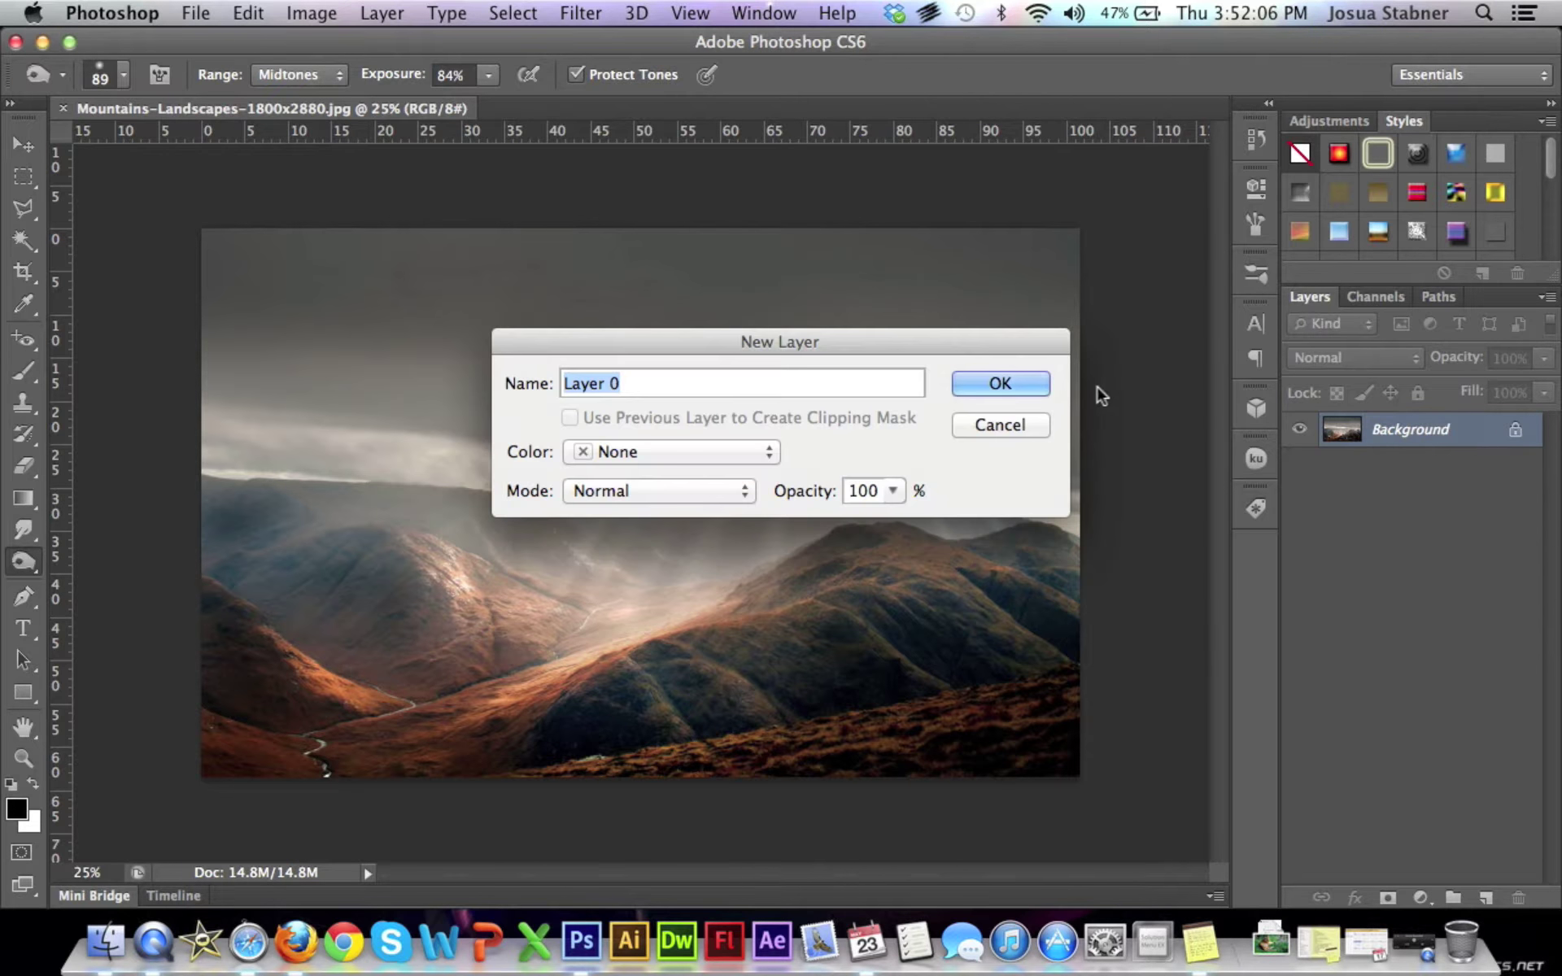
click(997, 385)
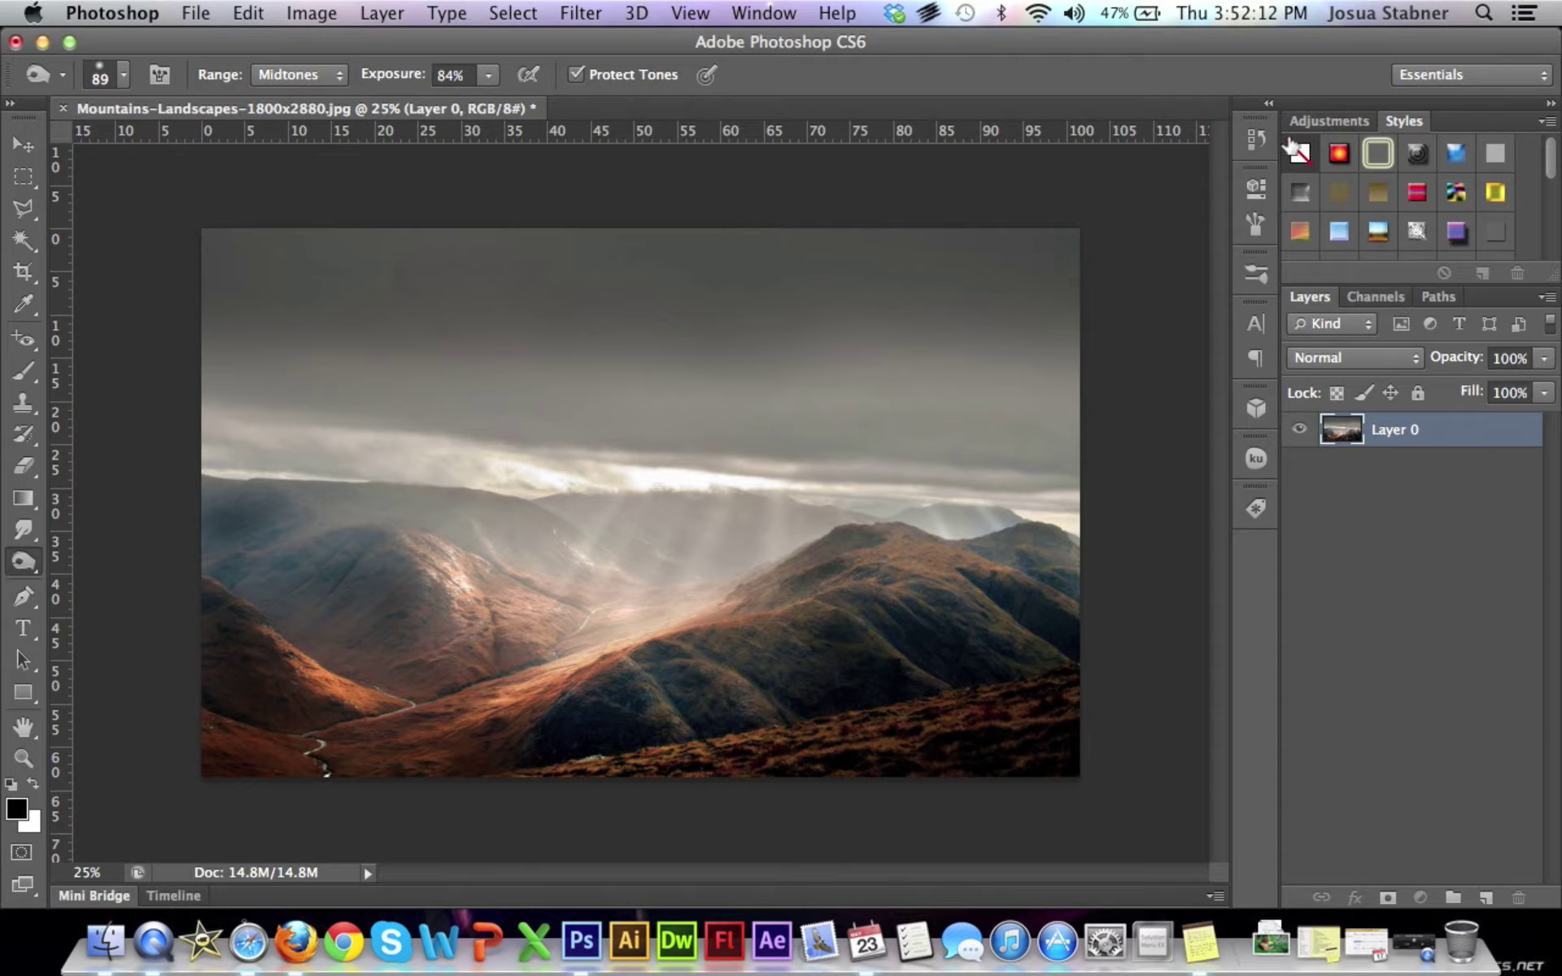
click(763, 13)
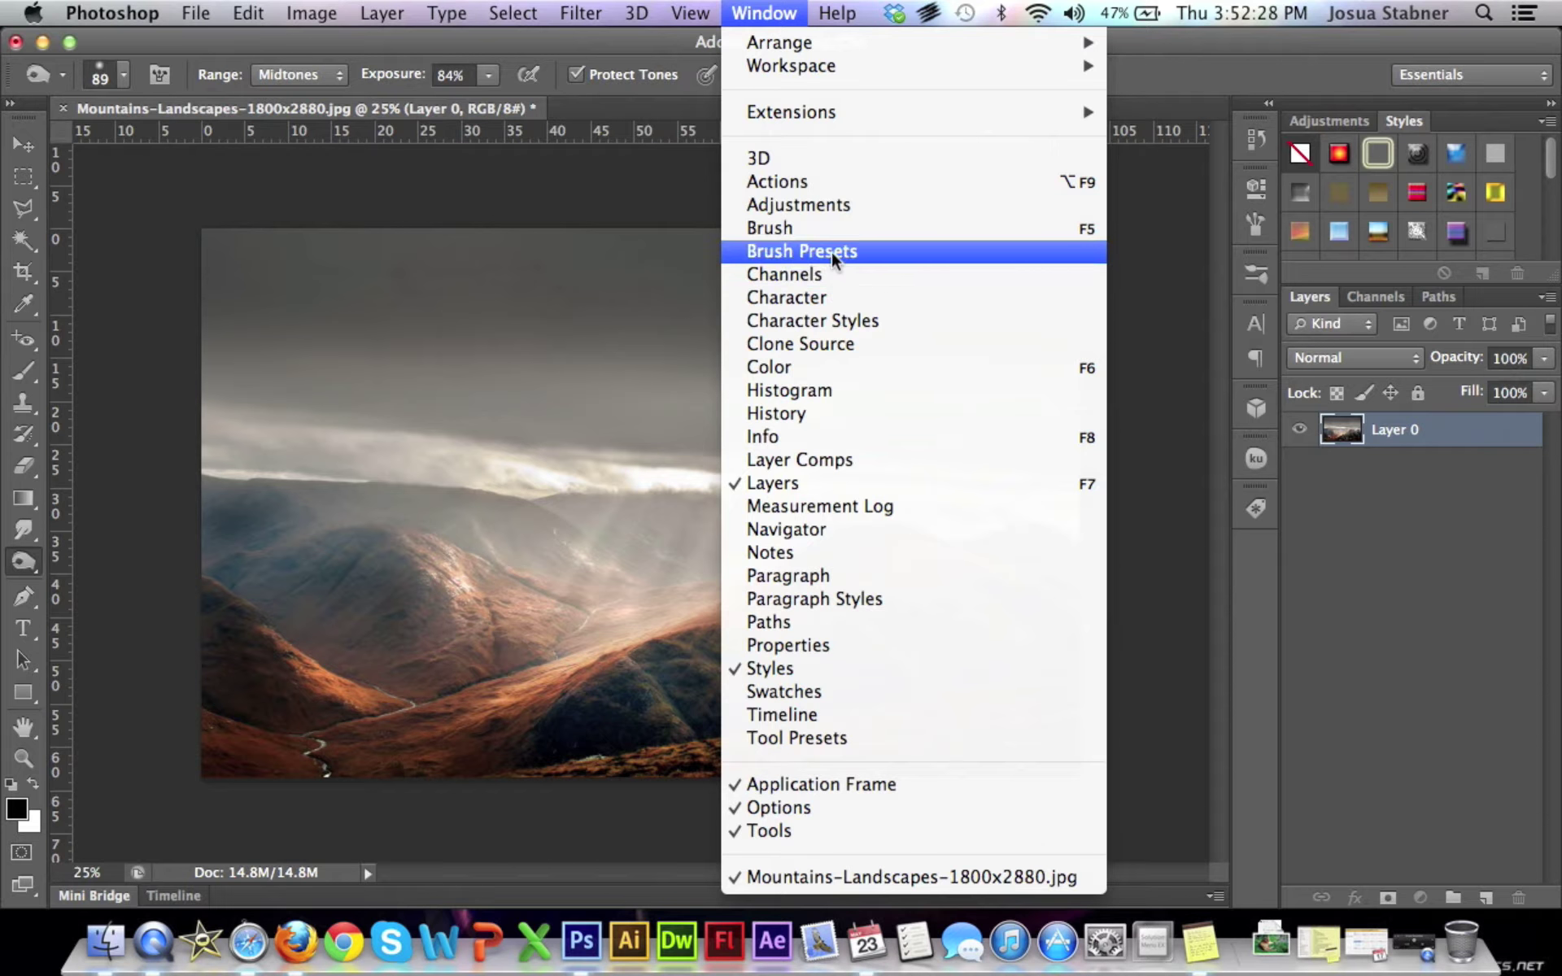
Step: Add a black-and-white Gradient Map adjustment layer from the Adjustments panel
click(825, 205)
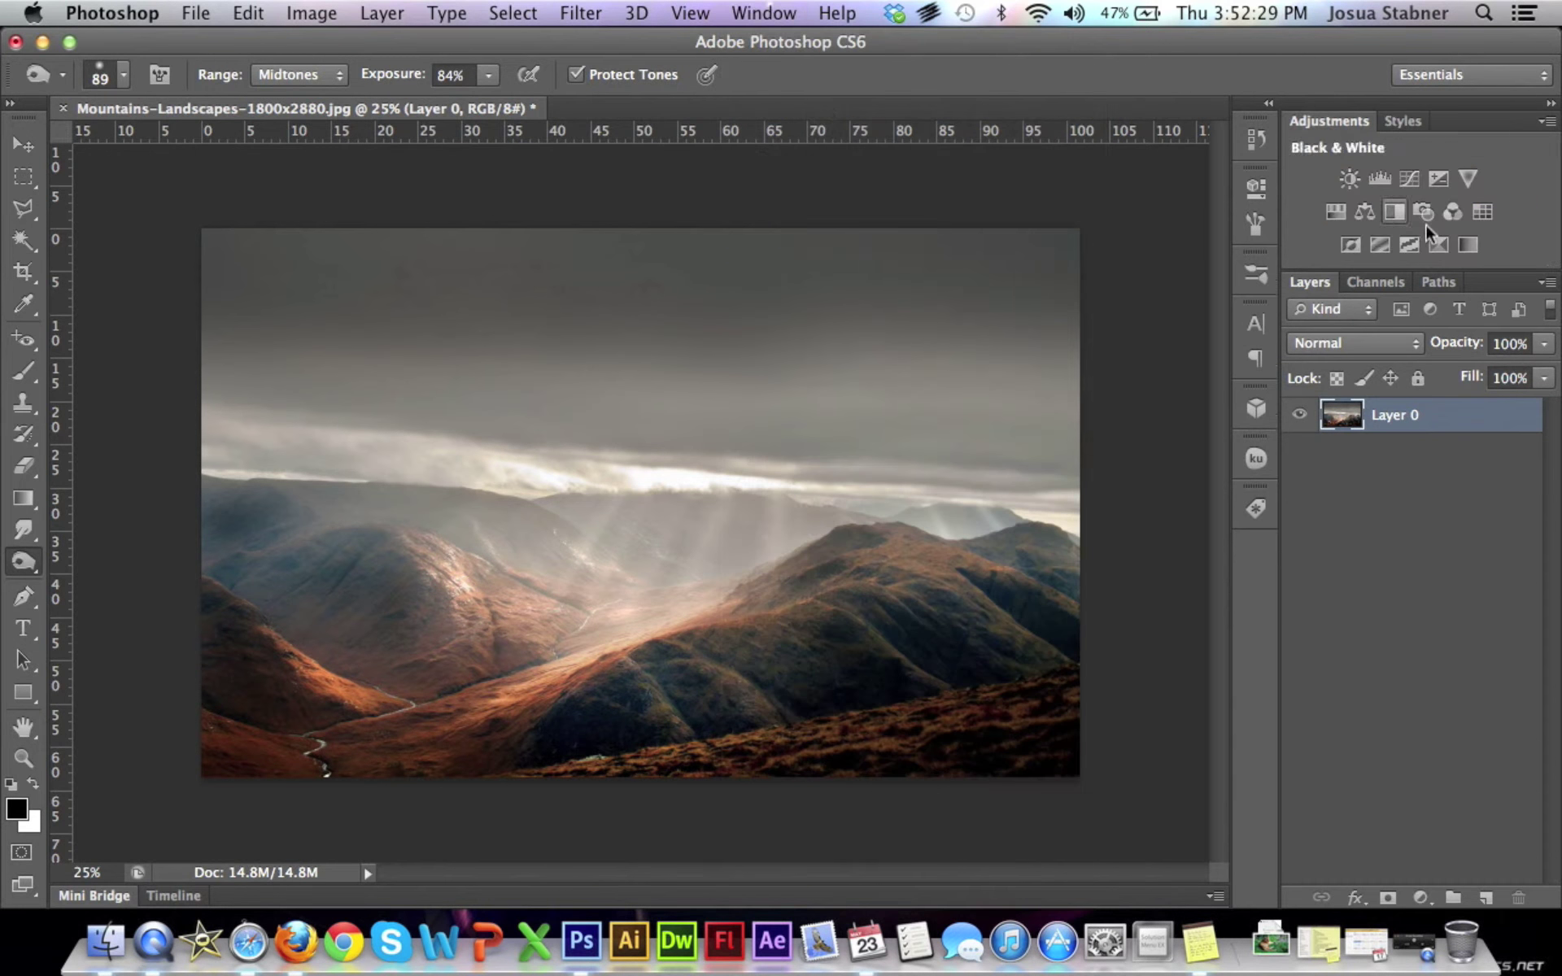
click(1467, 245)
click(1190, 257)
click(1191, 258)
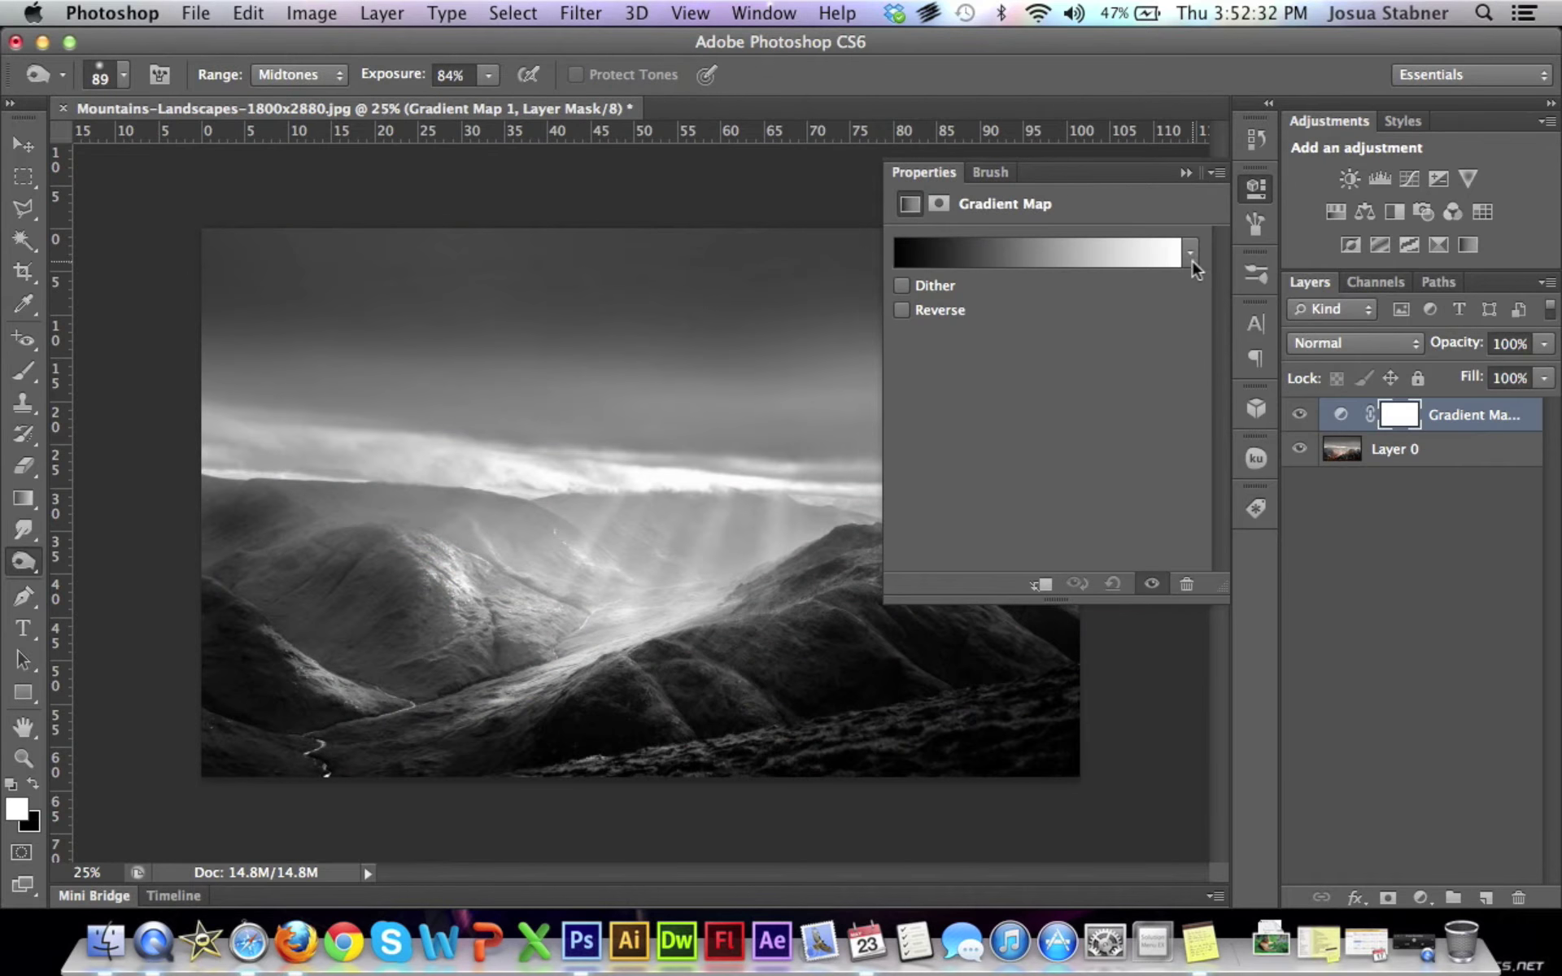
click(1256, 187)
Step: Set the gradient map's blend mode to Overlay, then select Layer 0 for editing
click(1375, 343)
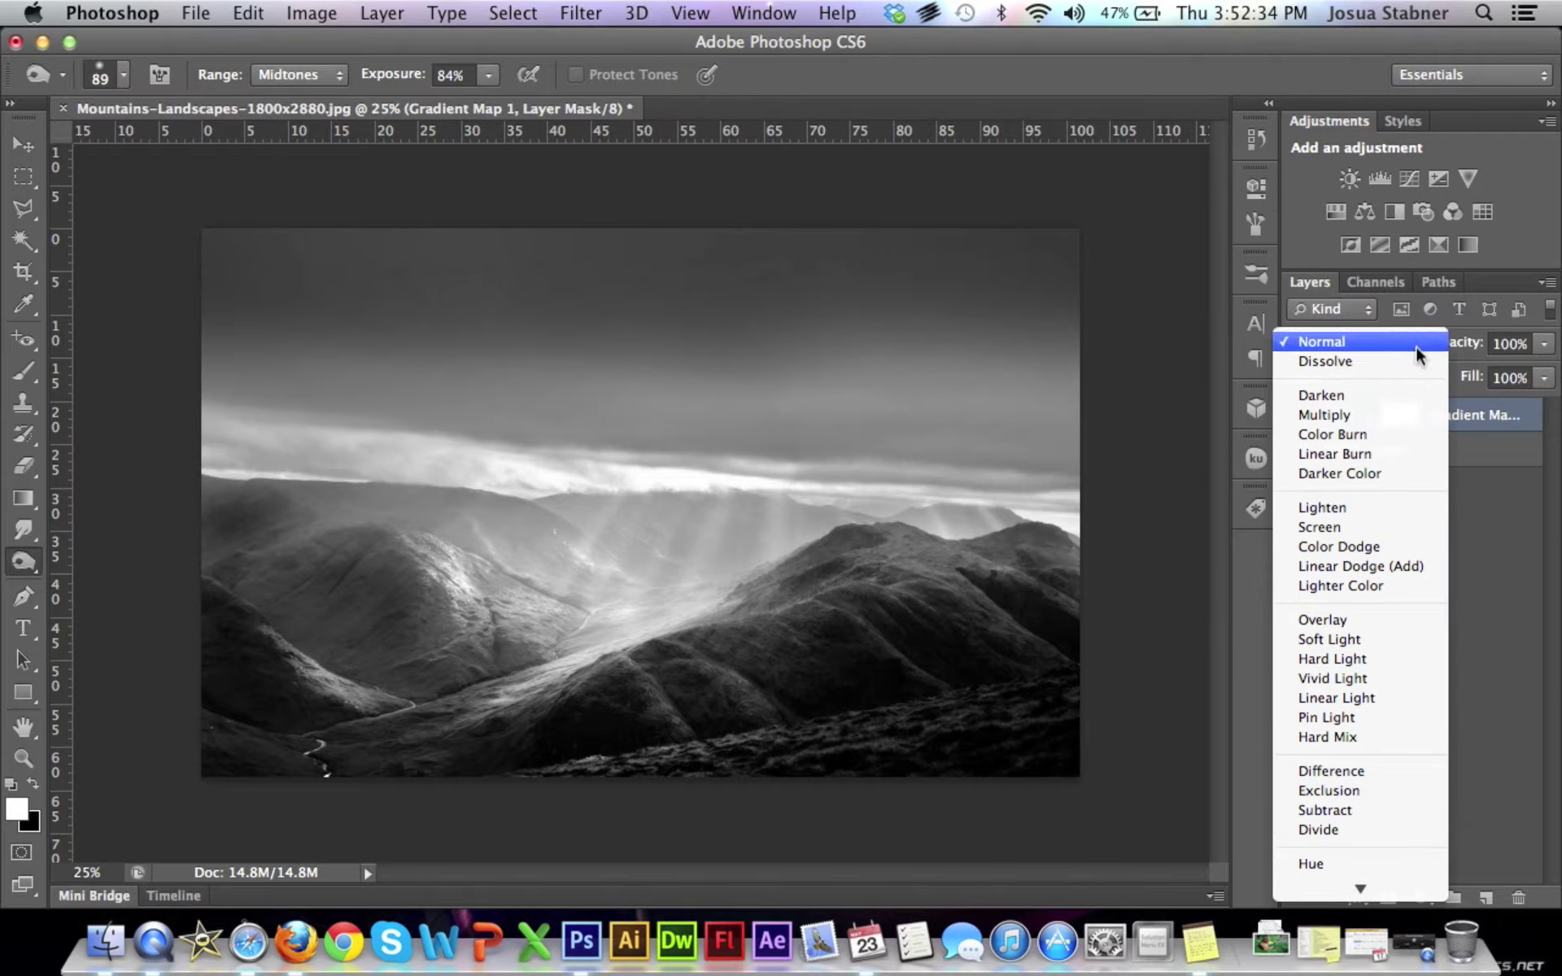
click(1355, 618)
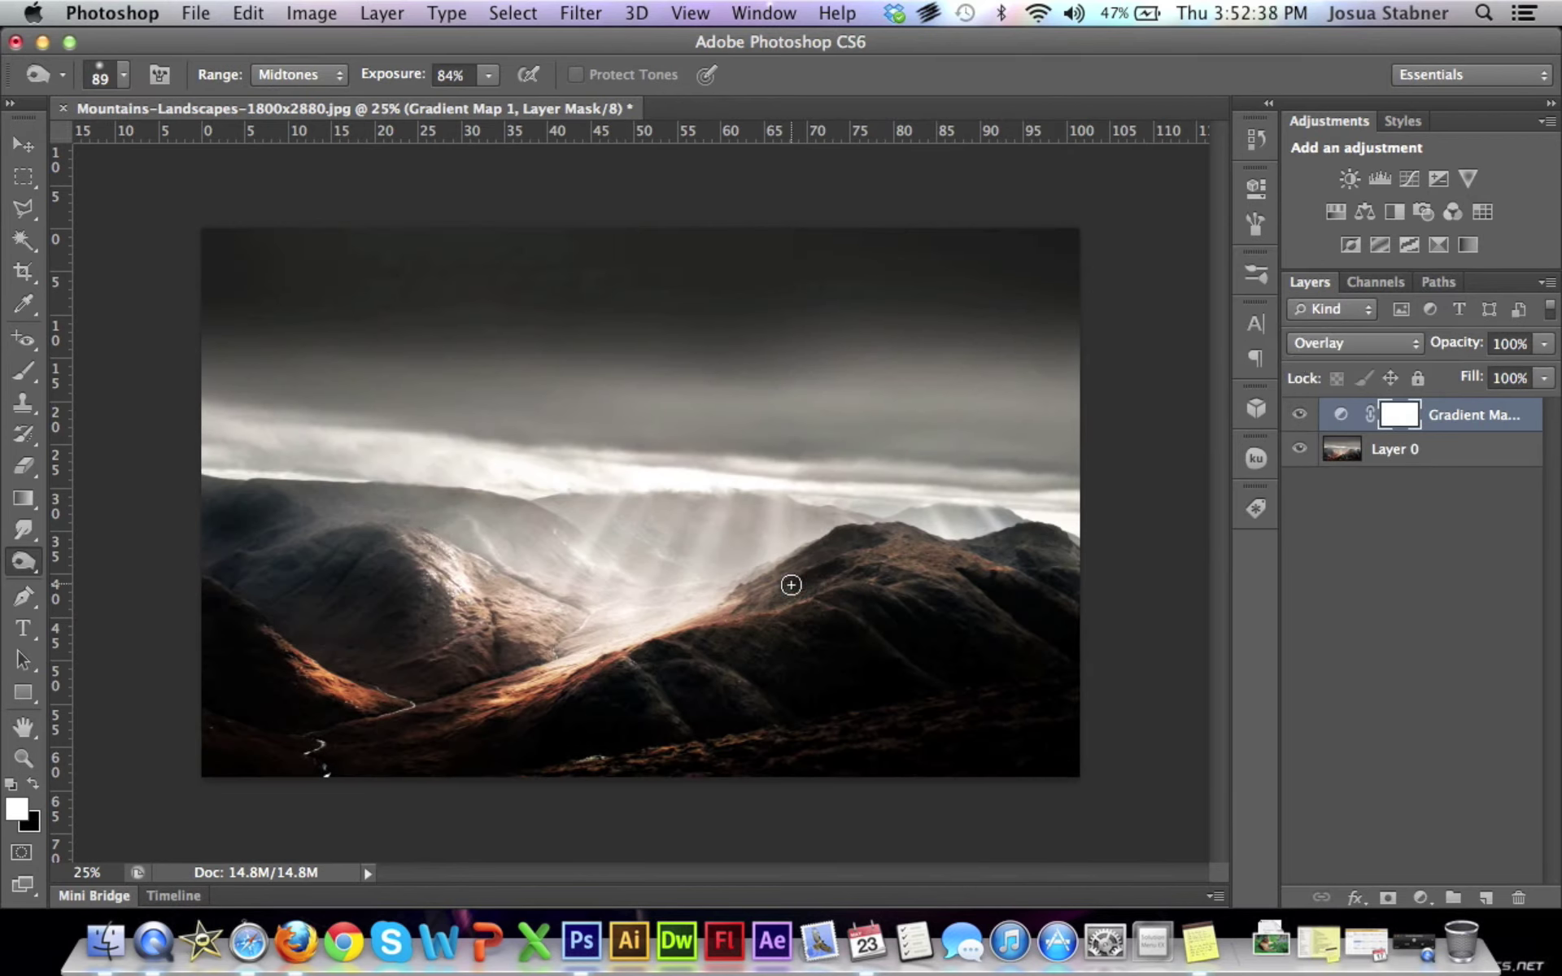
click(1389, 353)
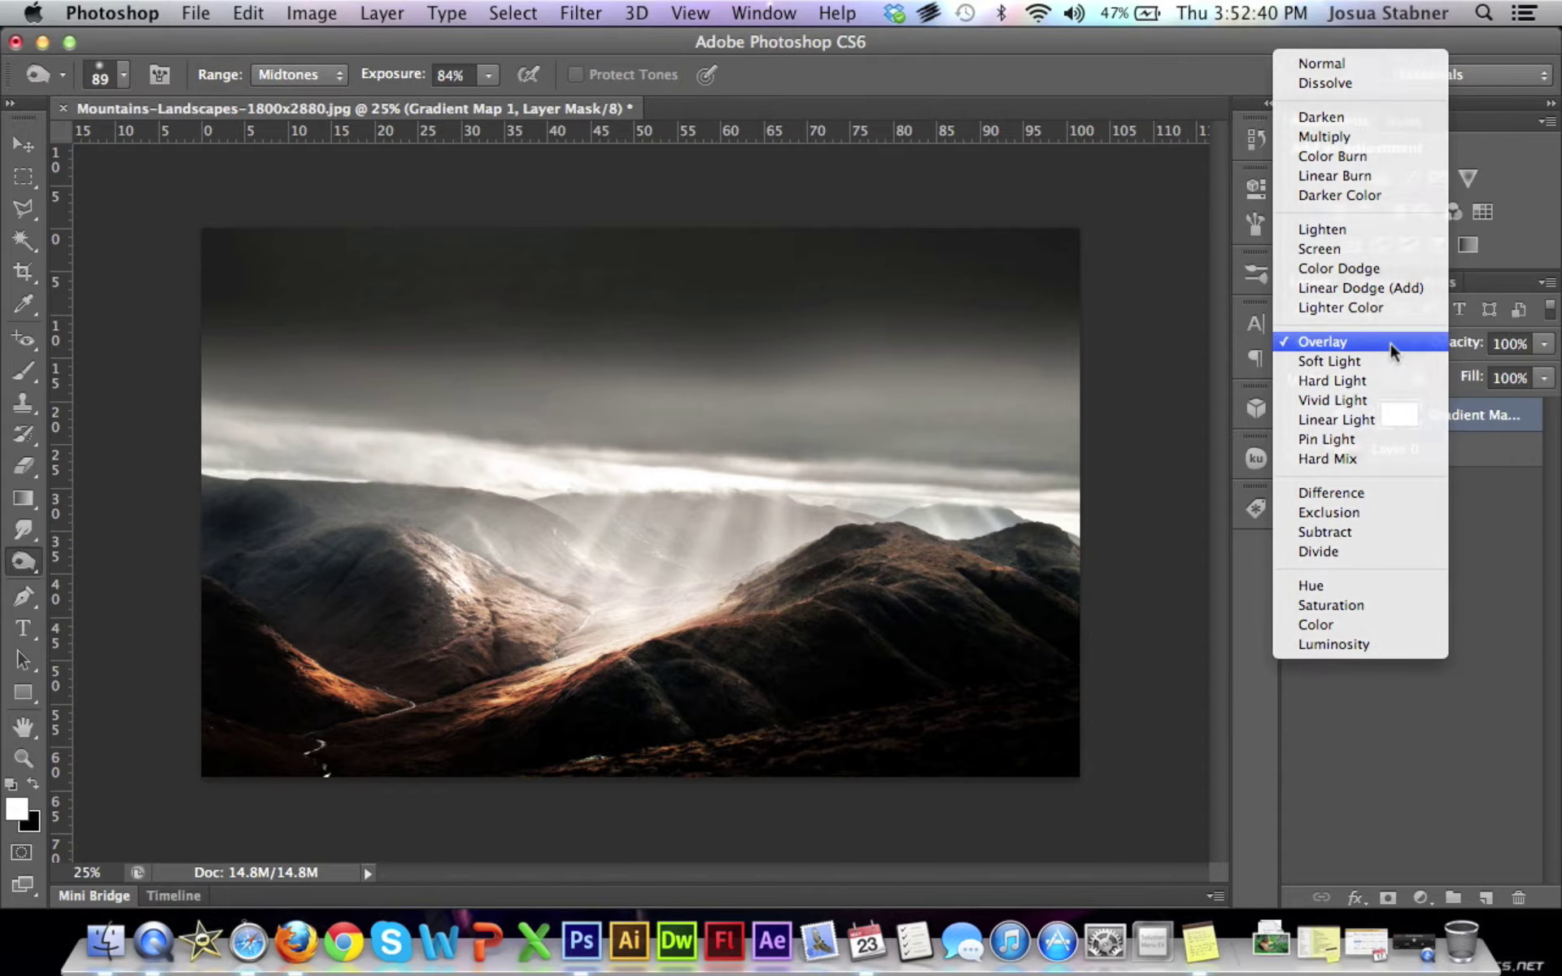
click(1389, 343)
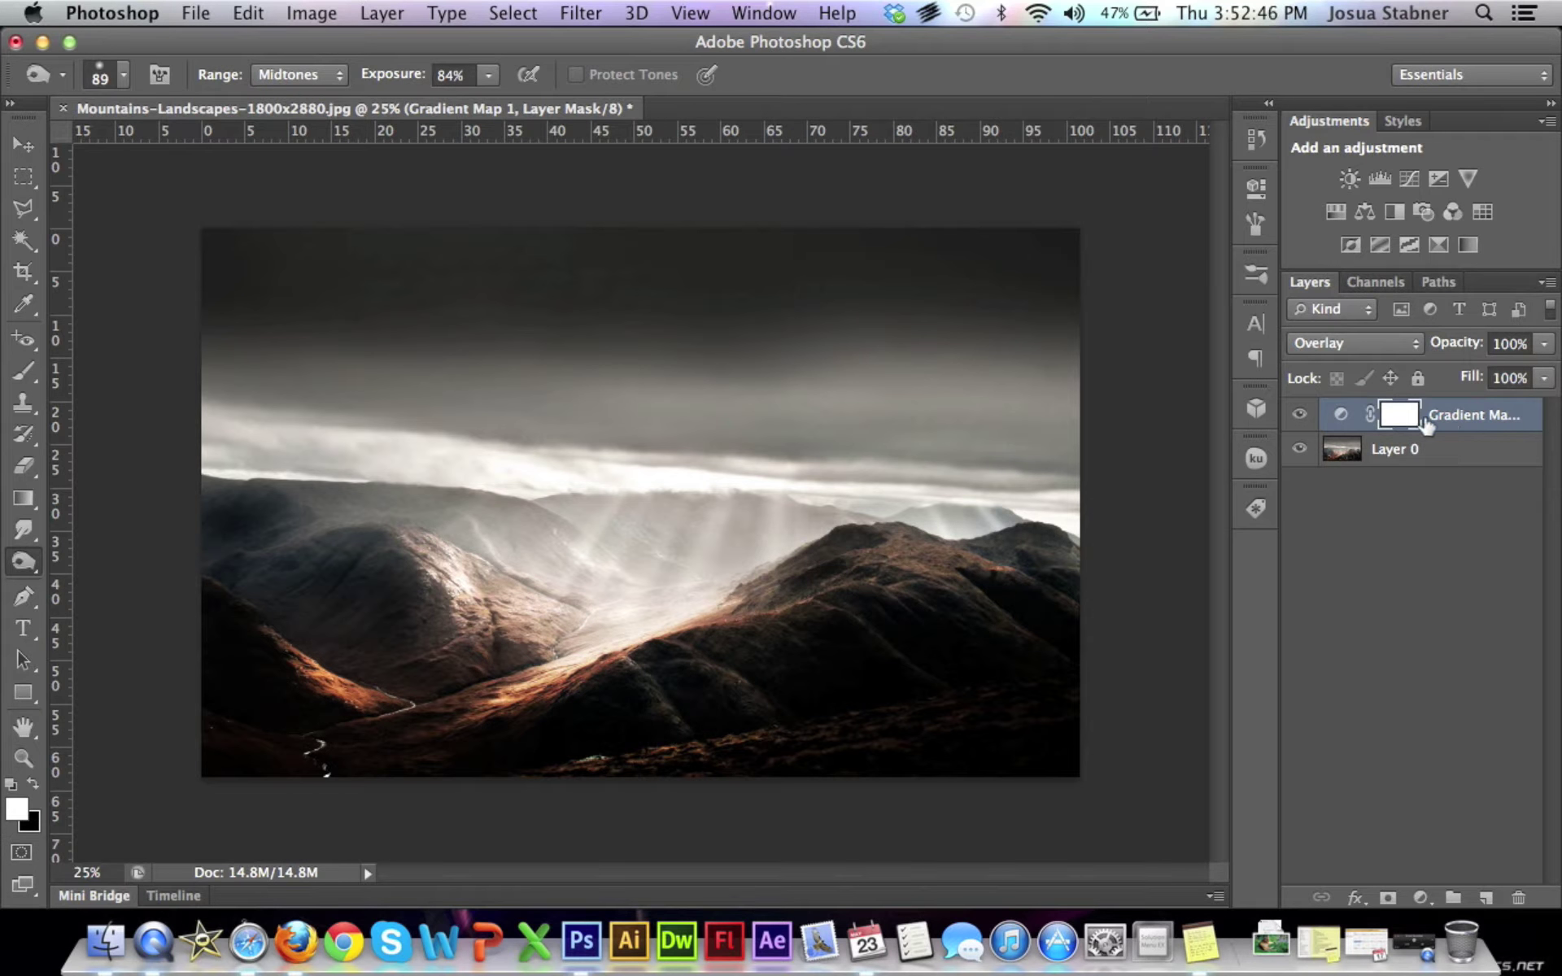
click(1451, 461)
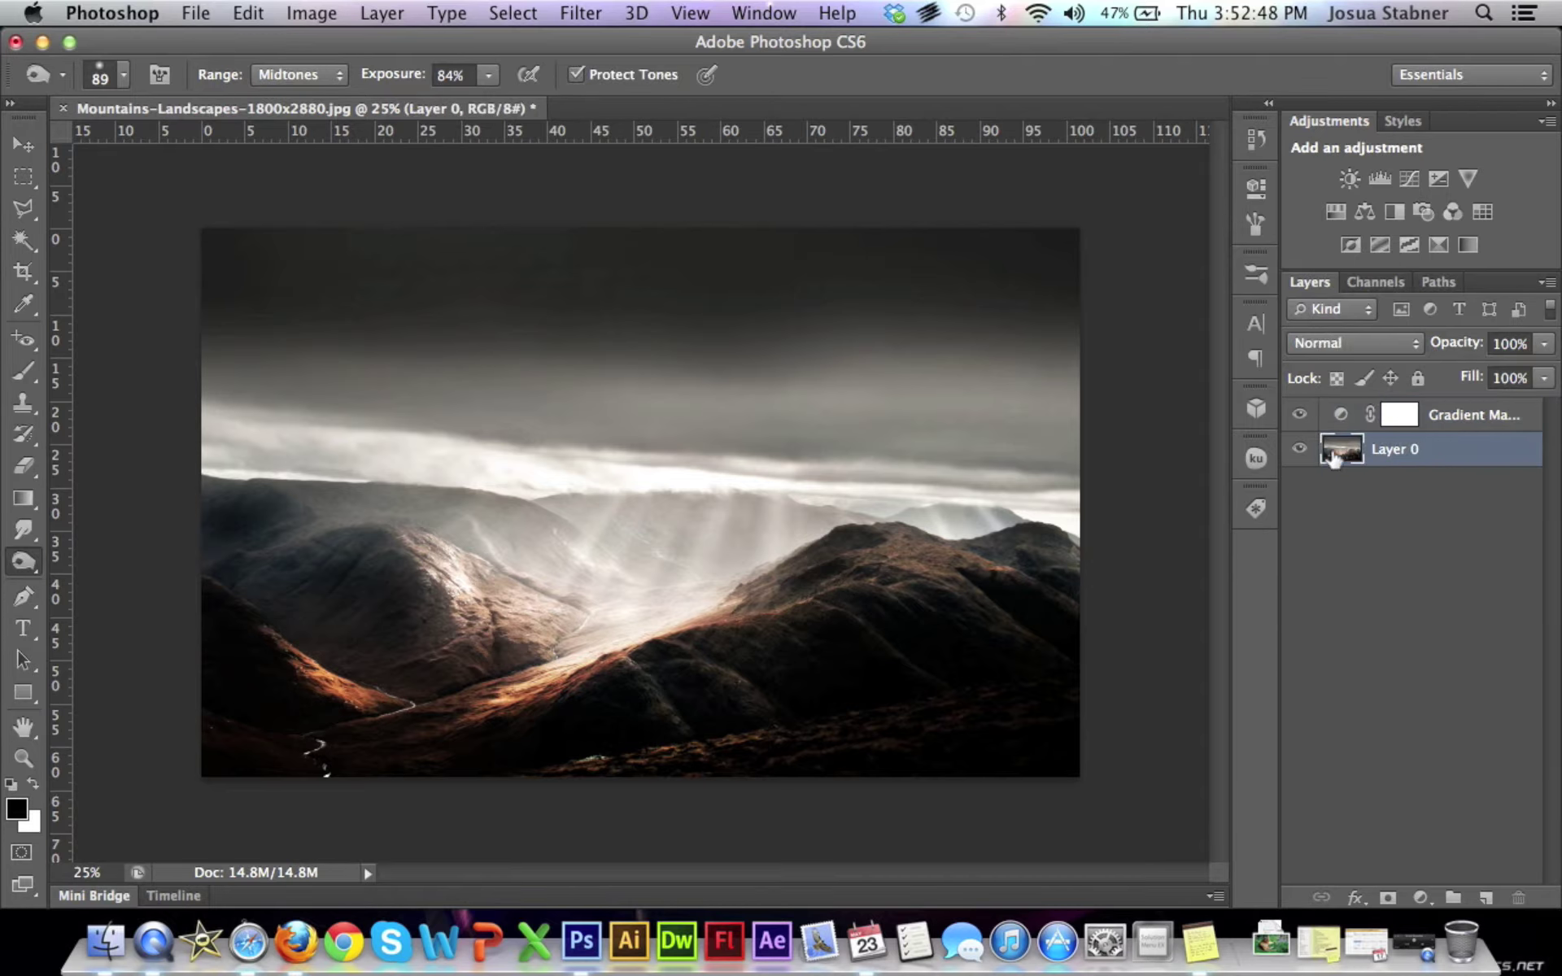
Step: Compare the image with the gradient map hidden, then select the Dodge/Burn toning tool
click(1298, 416)
click(1299, 416)
click(42, 561)
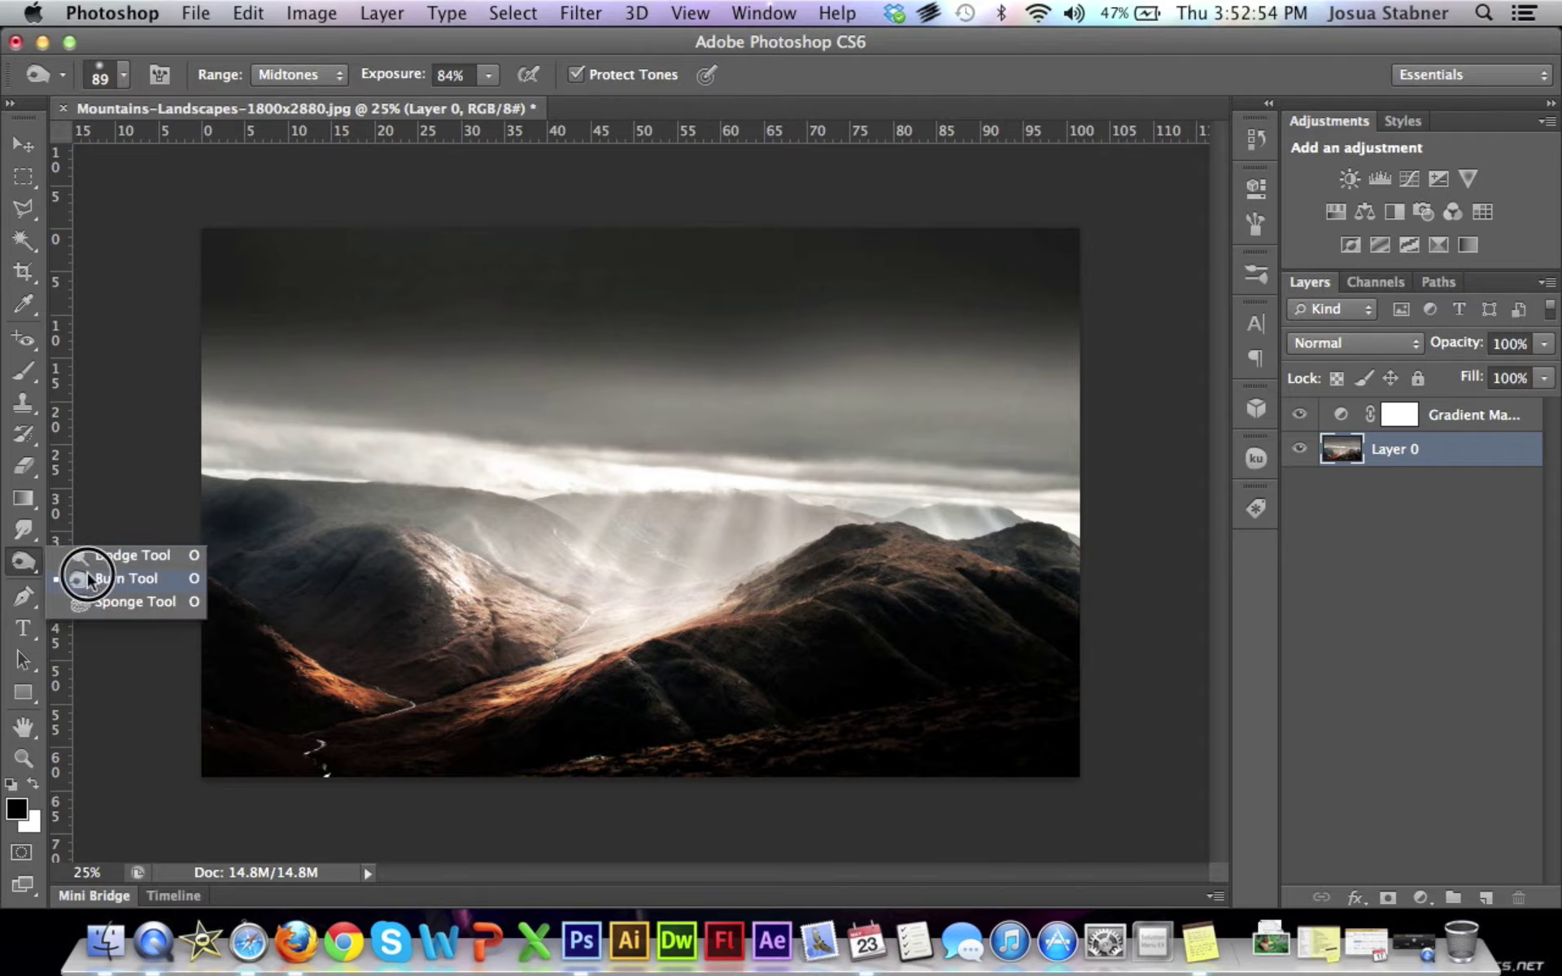
click(81, 551)
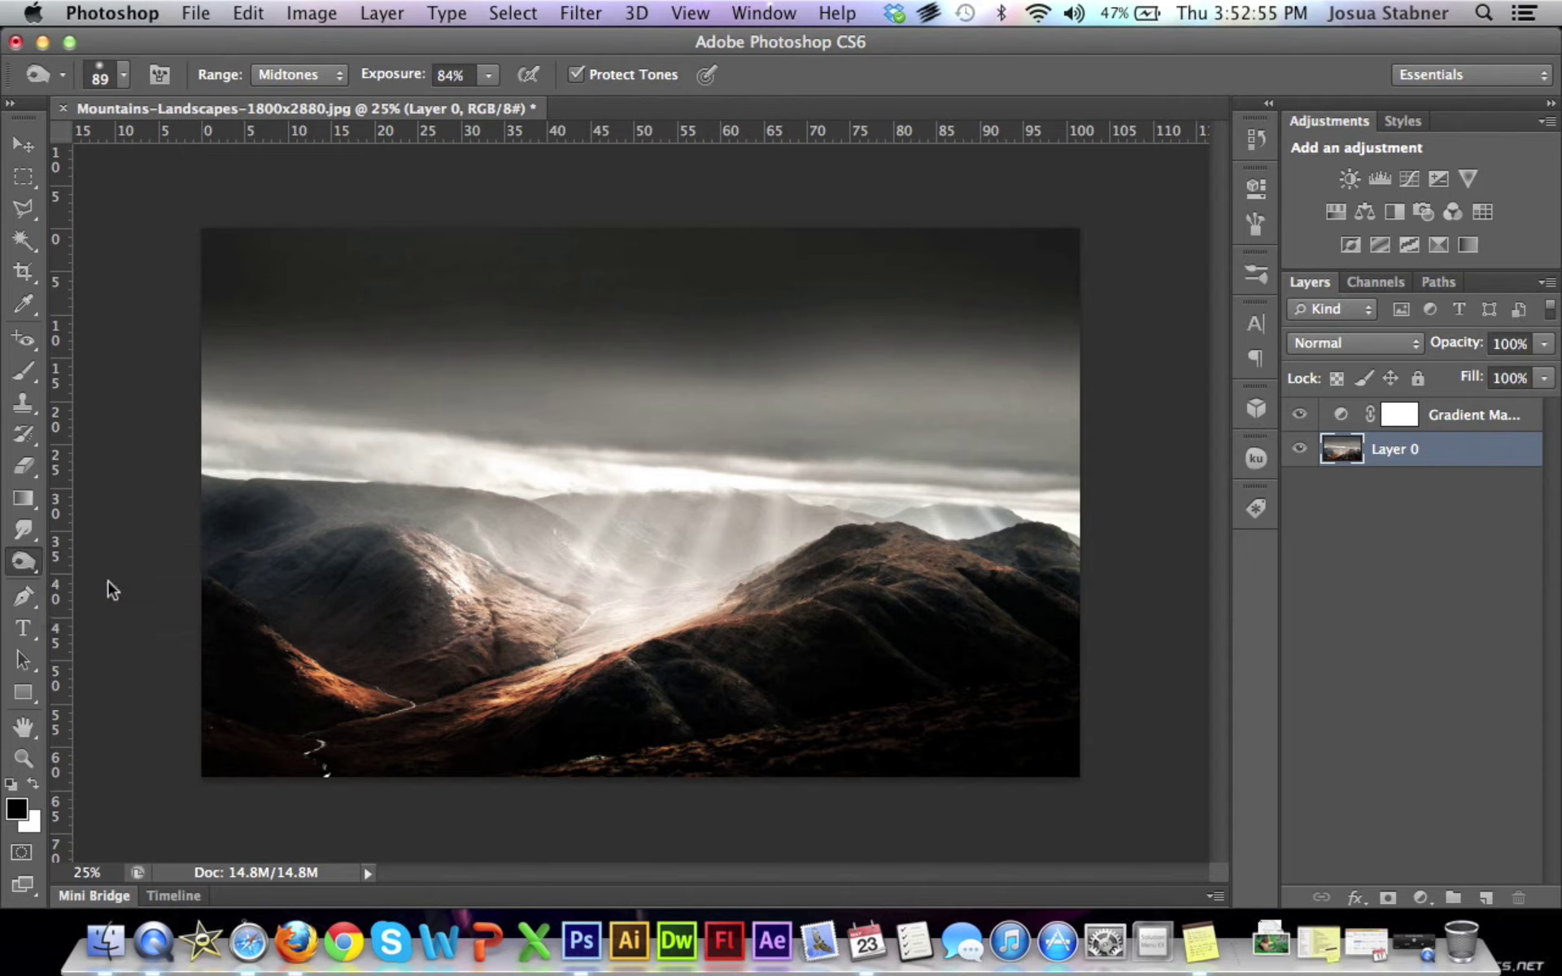
Step: Choose a soft round brush tip and enlarge it to 342 px
click(123, 82)
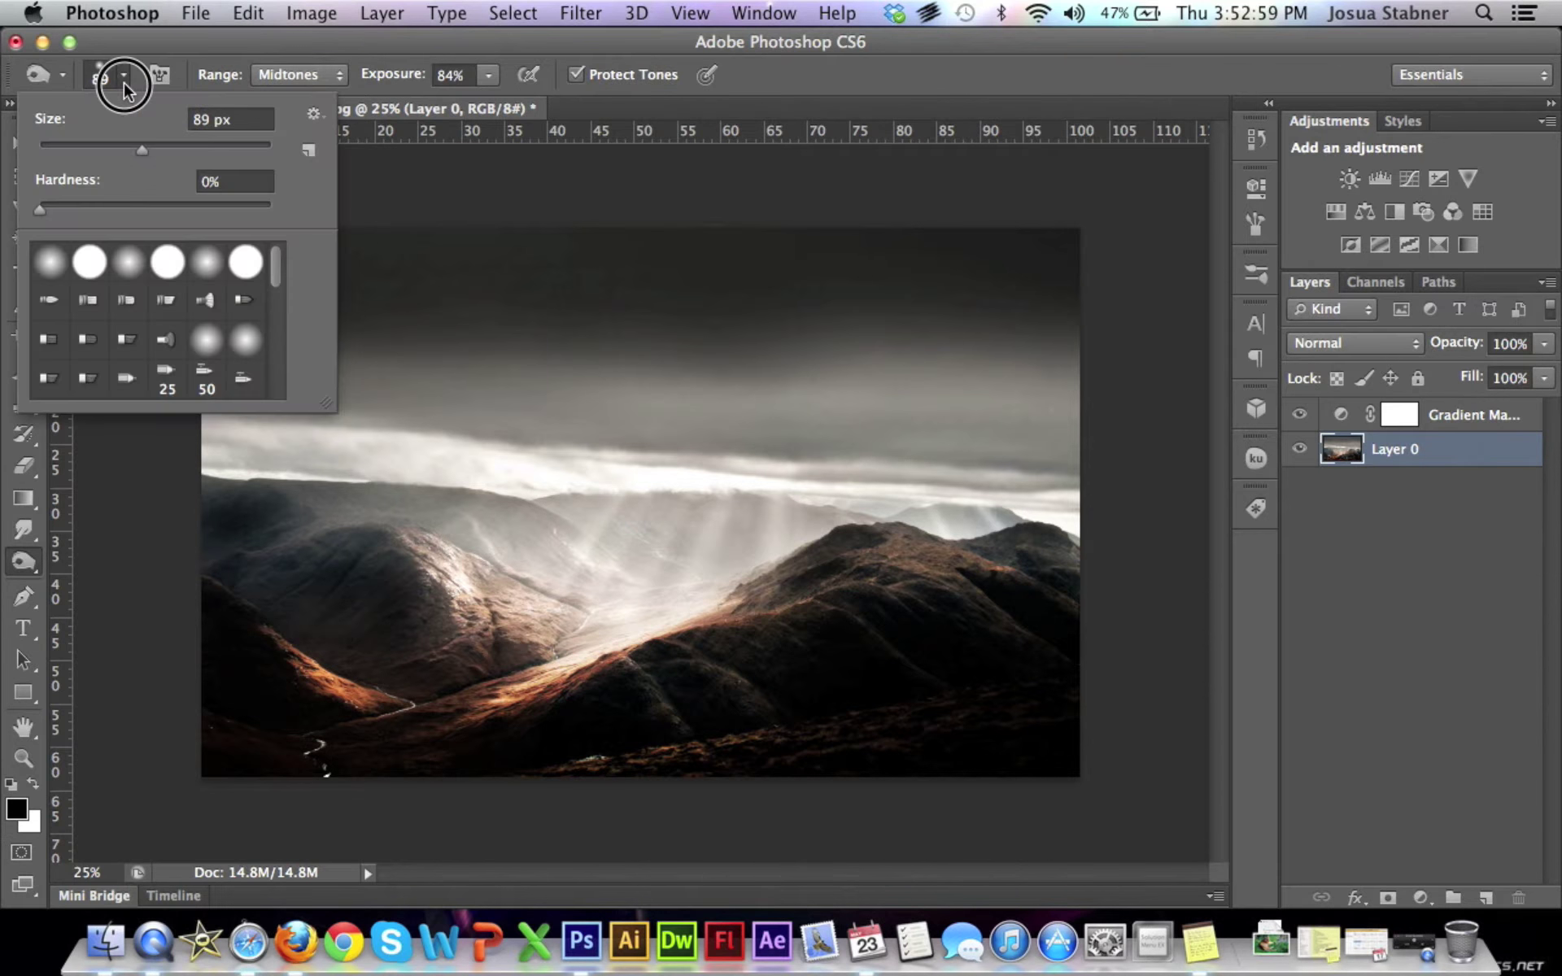
double_click(193, 303)
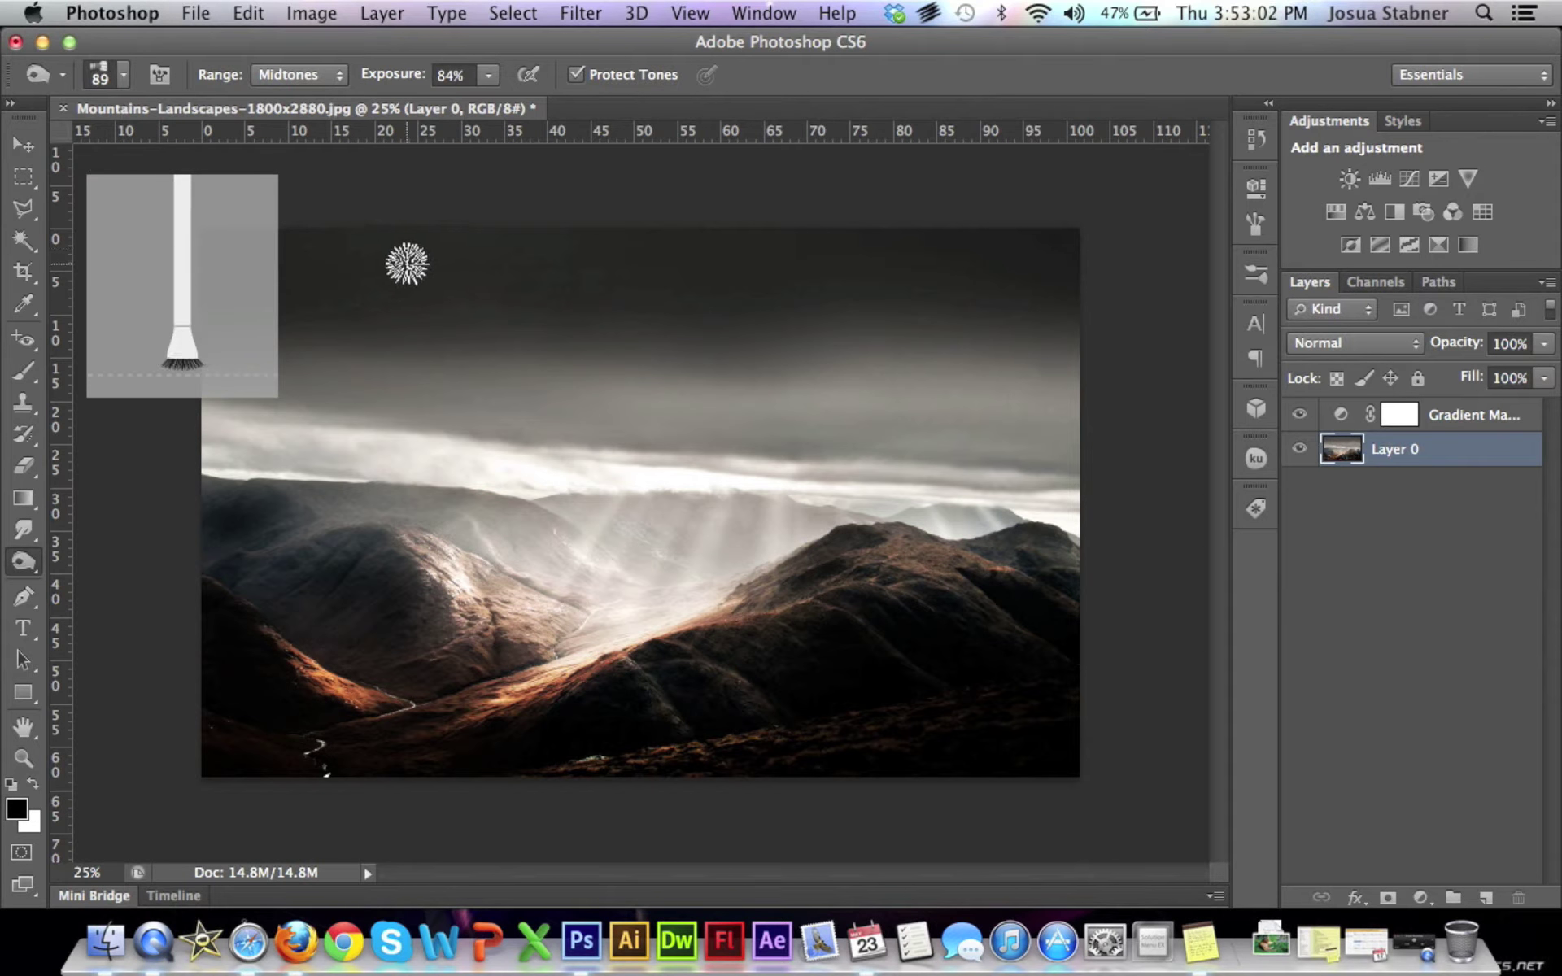
click(127, 76)
click(245, 262)
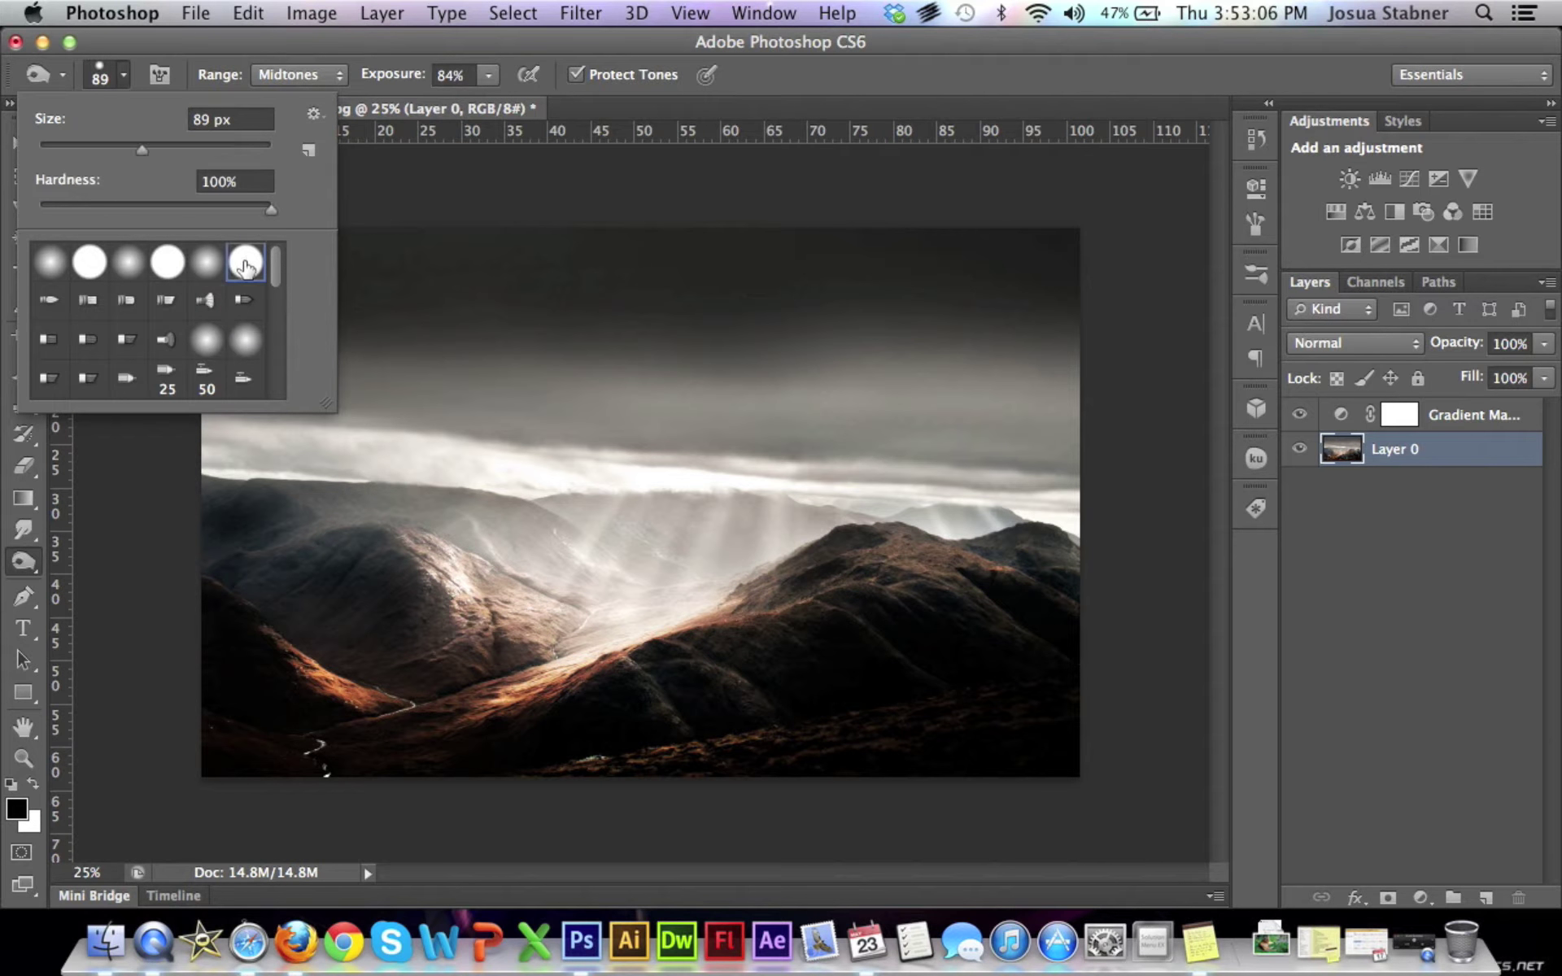
click(210, 268)
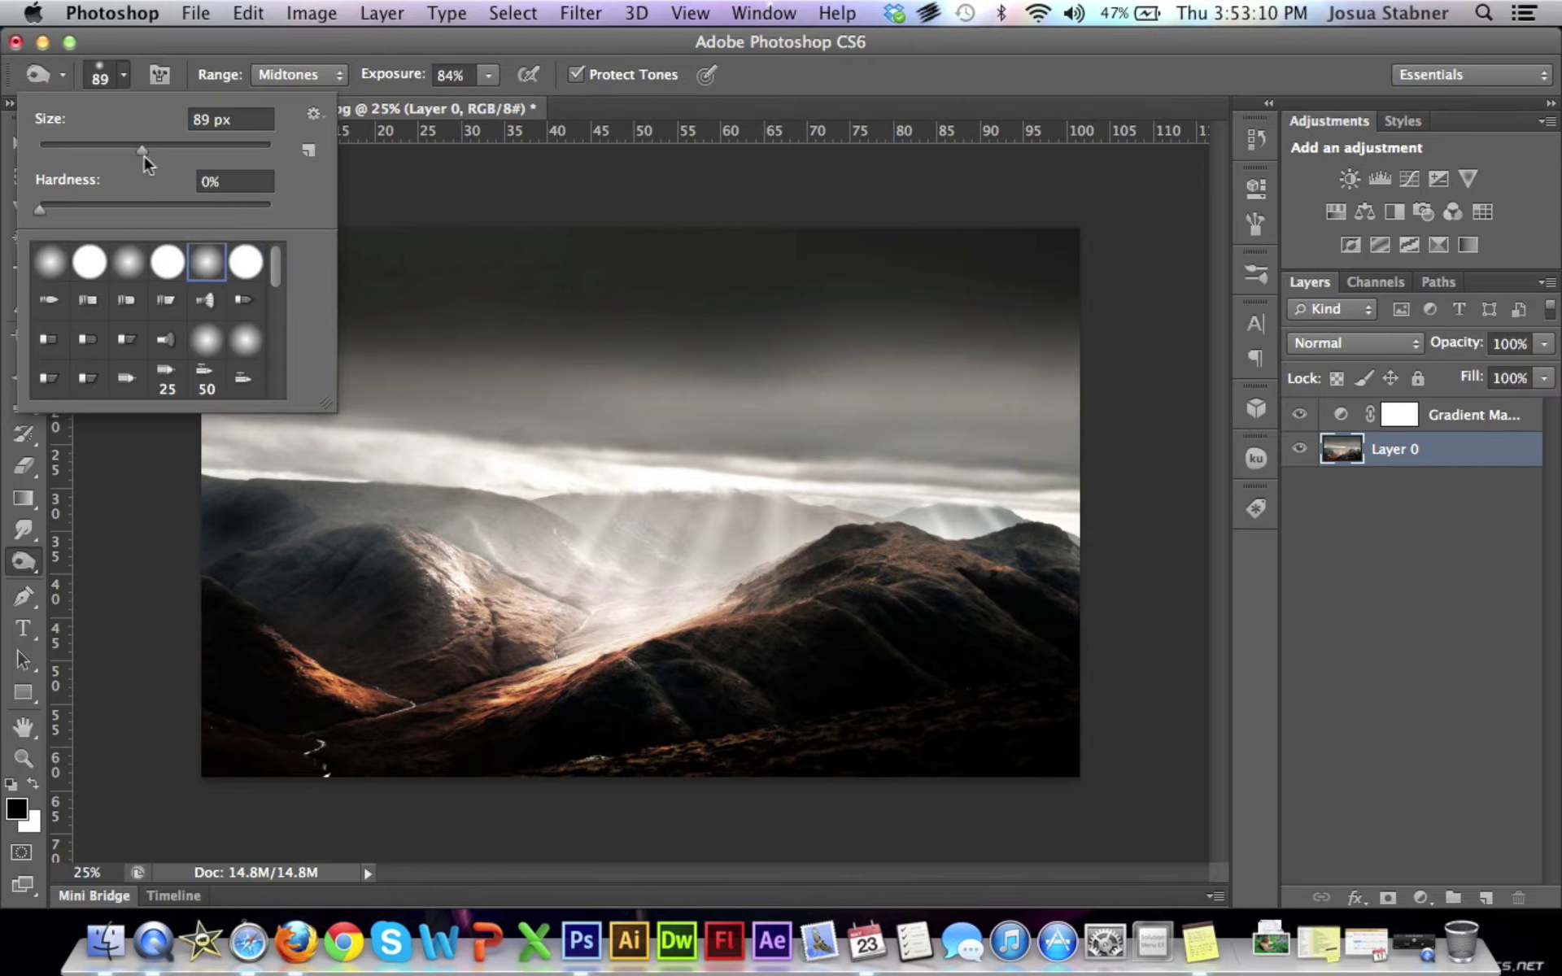
drag(143, 156, 170, 156)
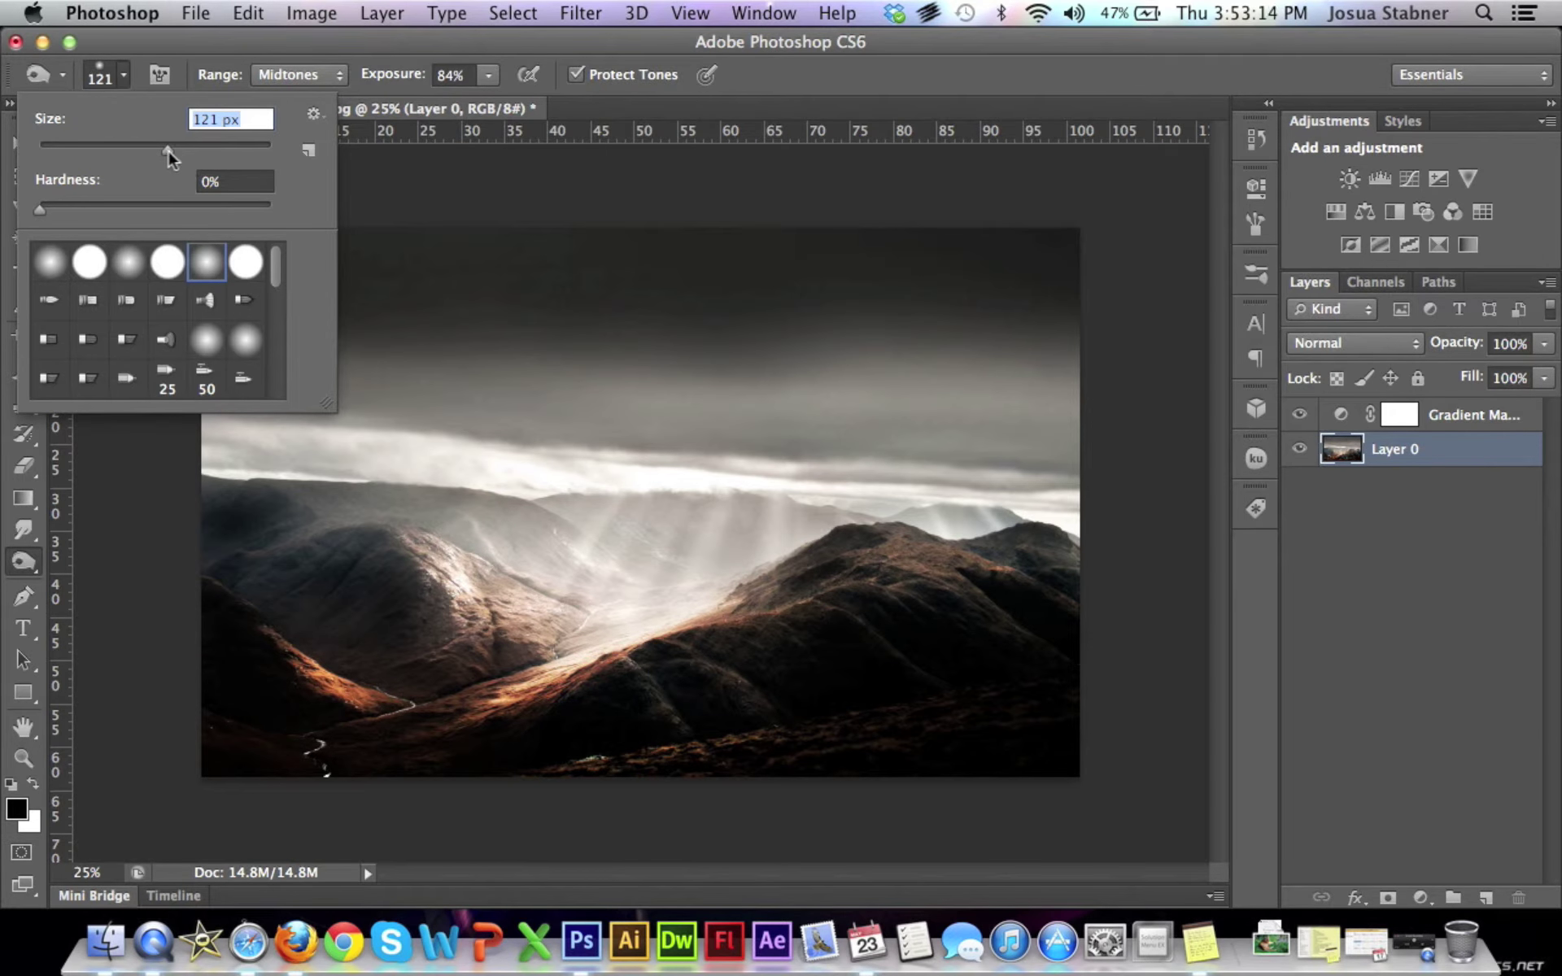
drag(169, 157, 230, 154)
Step: Keep the tonal range on Midtones and raise exposure to 100%
click(166, 75)
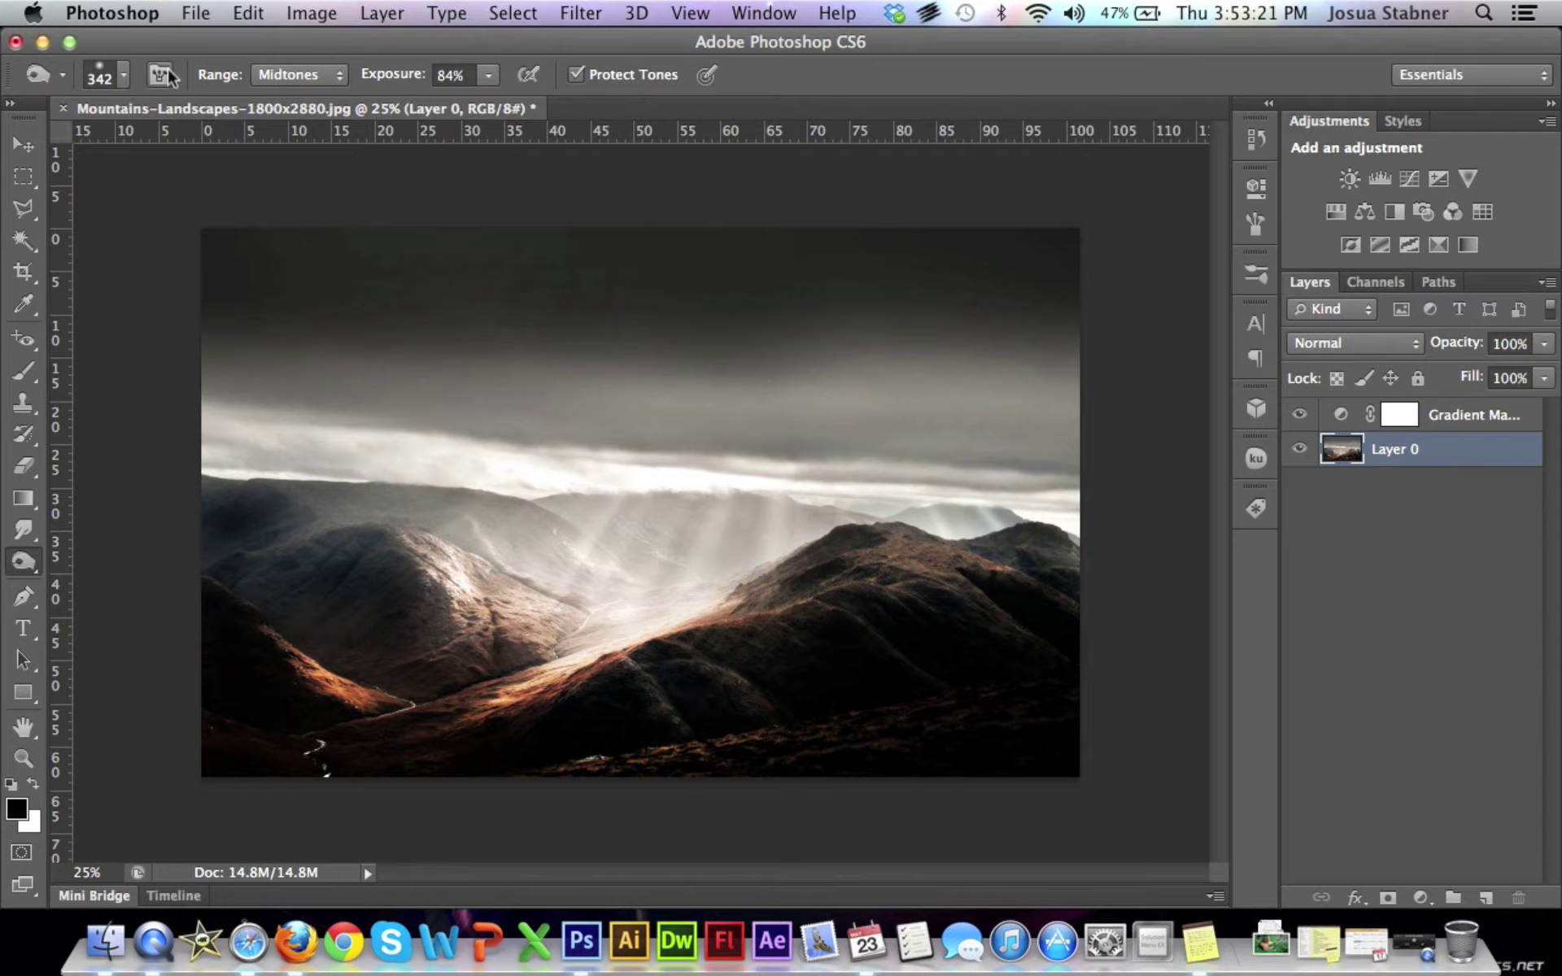
click(336, 75)
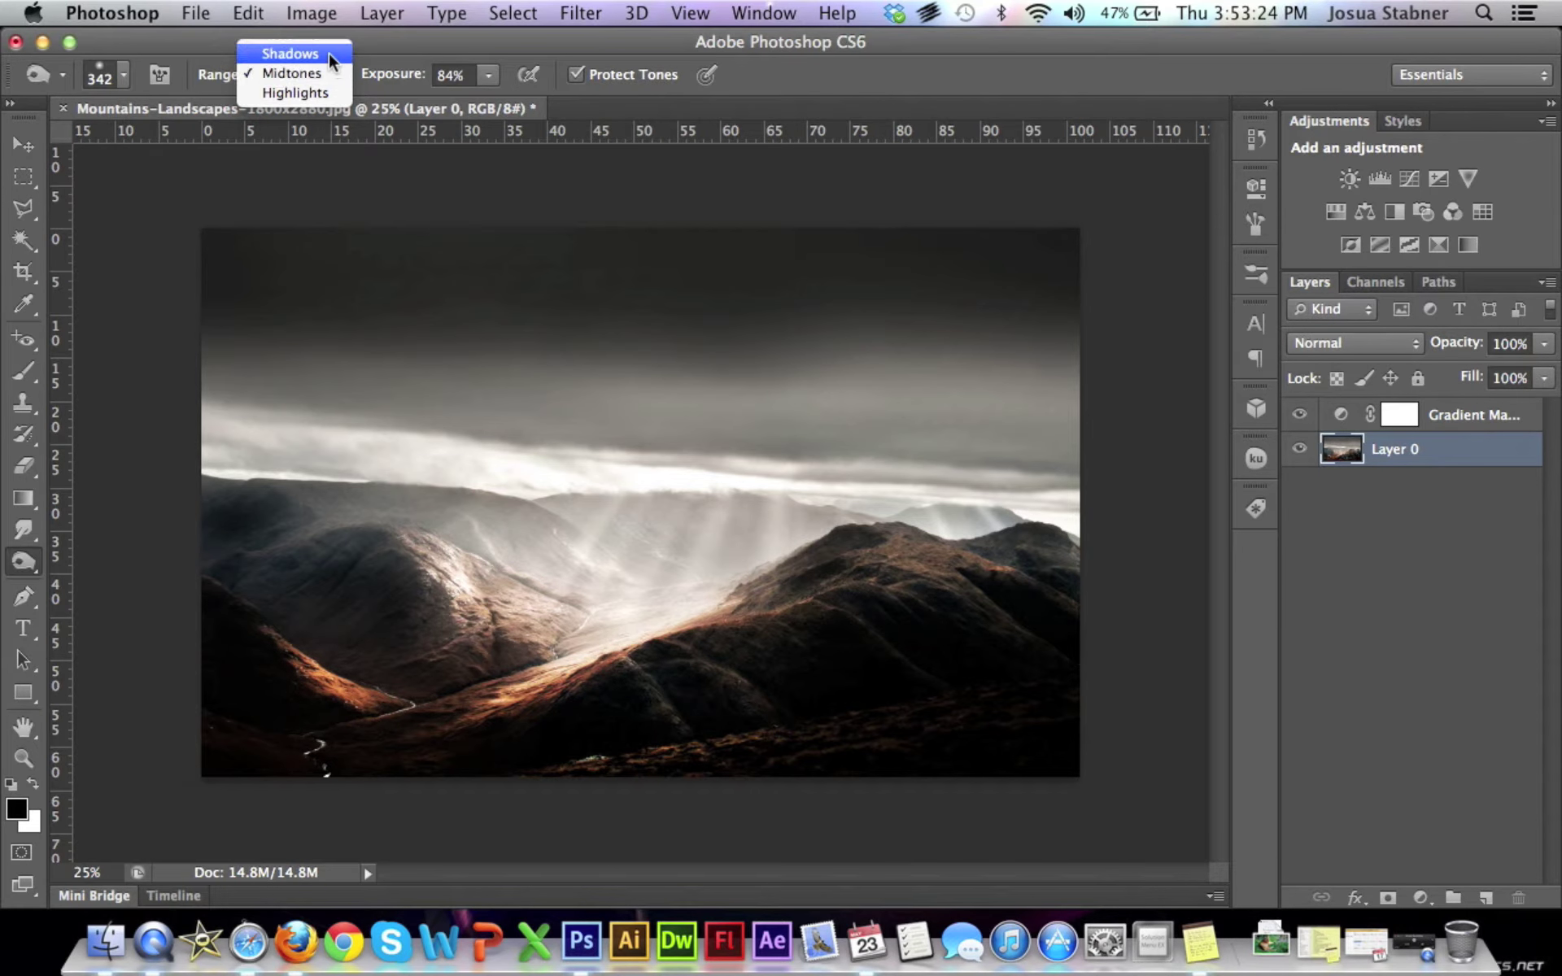
click(322, 72)
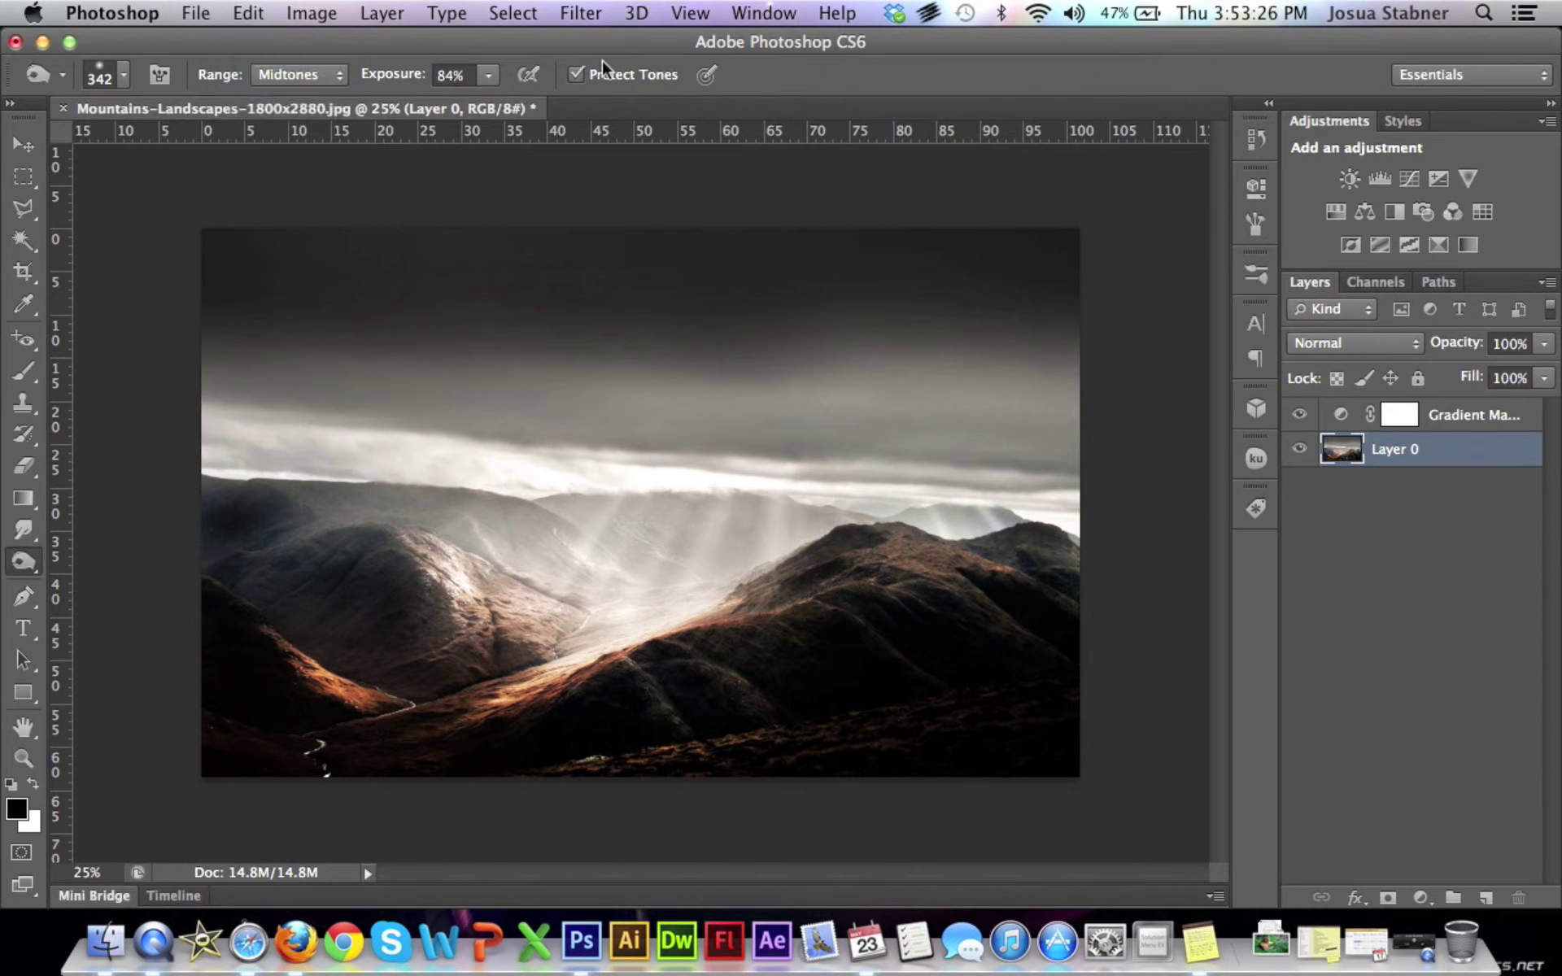
click(488, 76)
drag(496, 108, 517, 103)
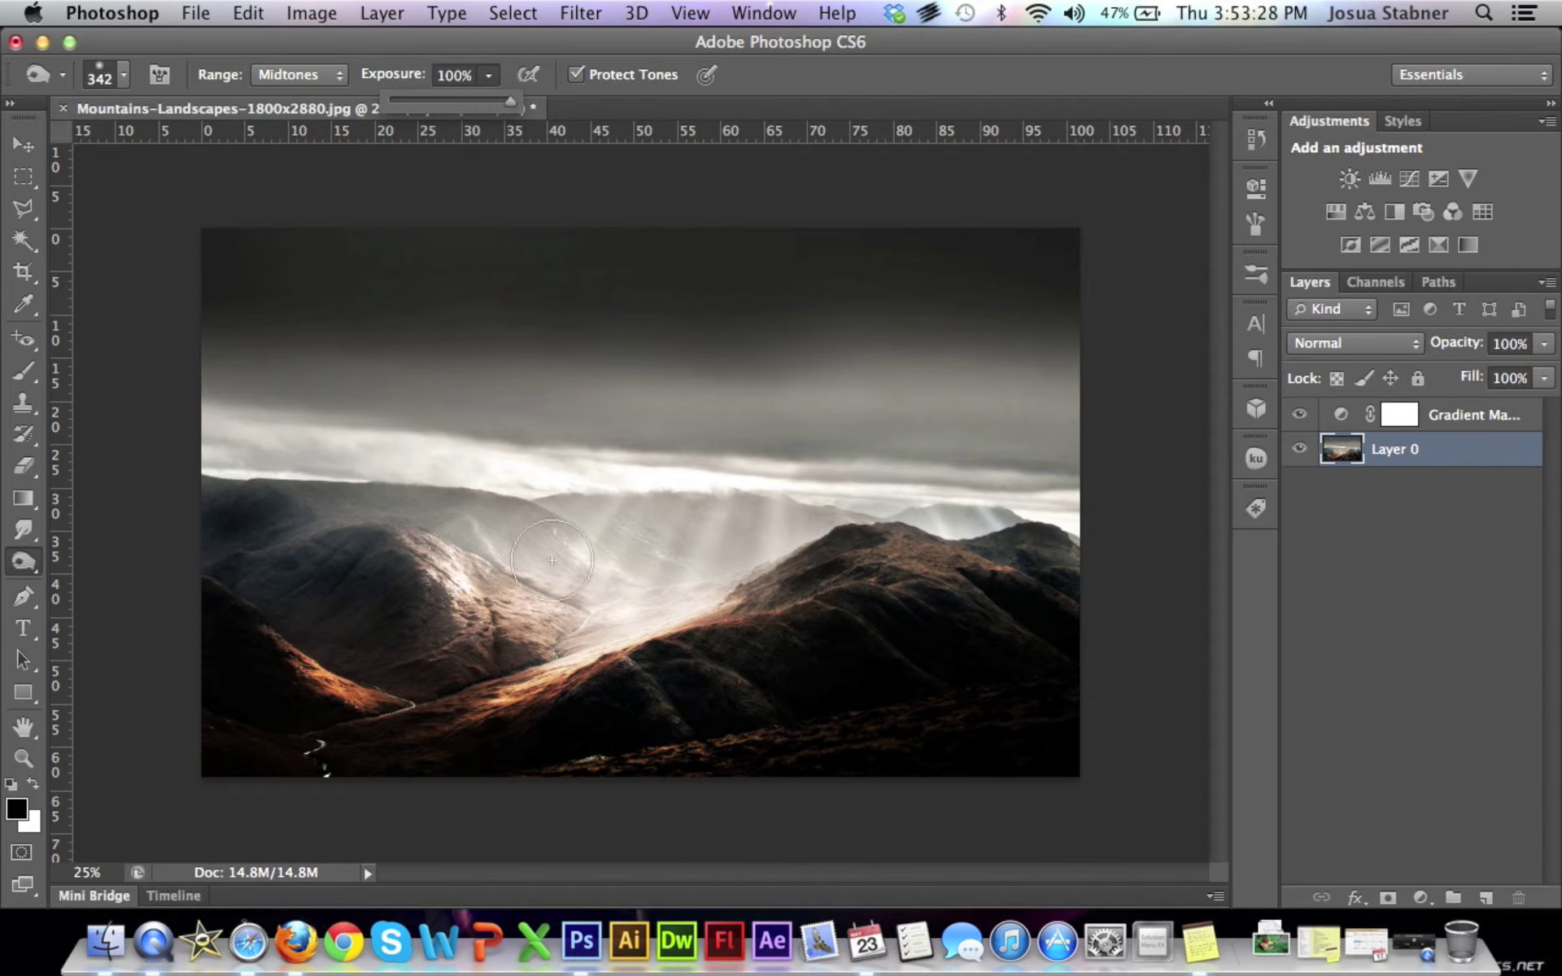
Step: Undo the full-strength valley burn and re-burn the misty central valley at about 51% exposure
mouse_move(639, 590)
mouse_down()
mouse_move(627, 551)
mouse_move(690, 540)
mouse_move(568, 575)
mouse_move(556, 597)
mouse_move(633, 571)
mouse_up()
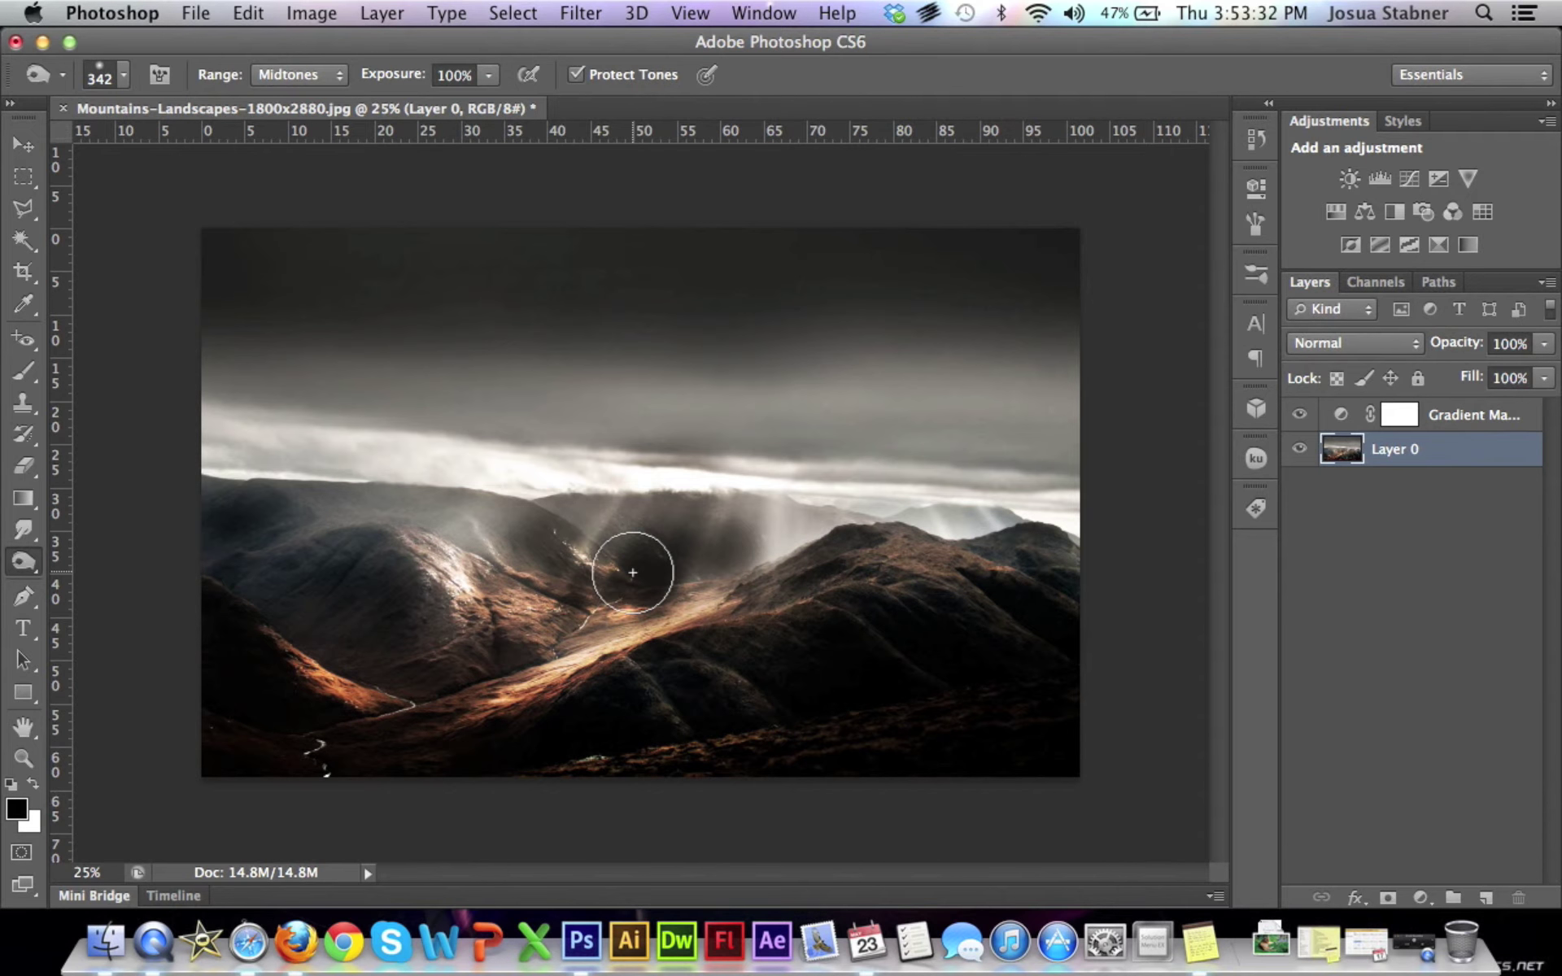
key(super+alt+z)
key(super+alt+z)
key(super+alt+z)
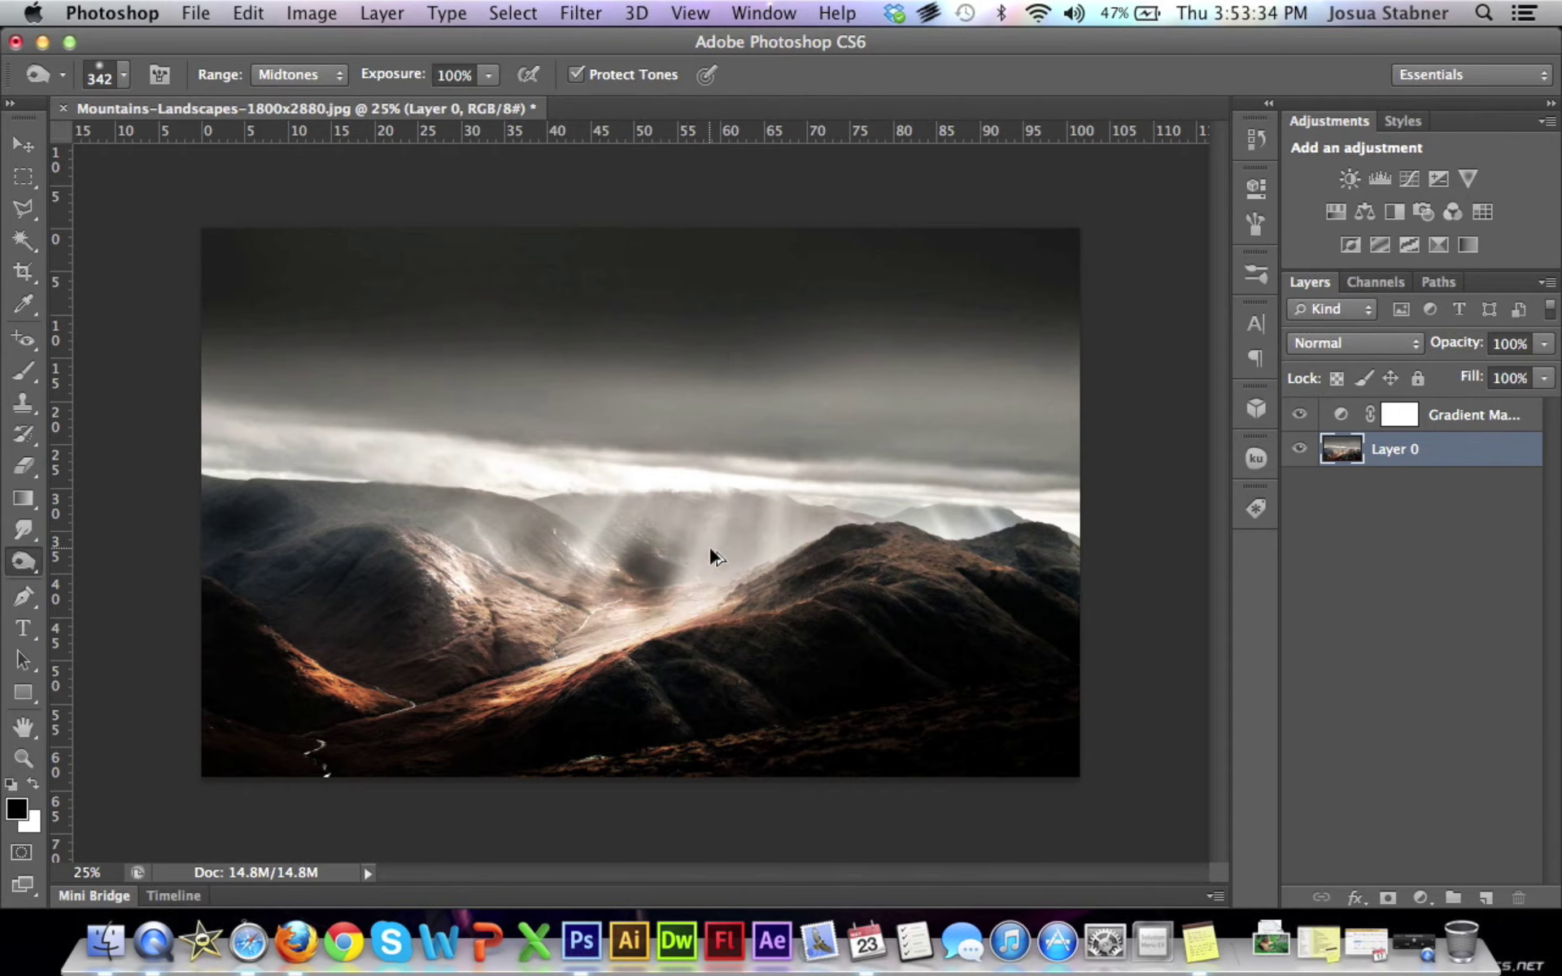
key(super+alt+z)
key(super+alt+z)
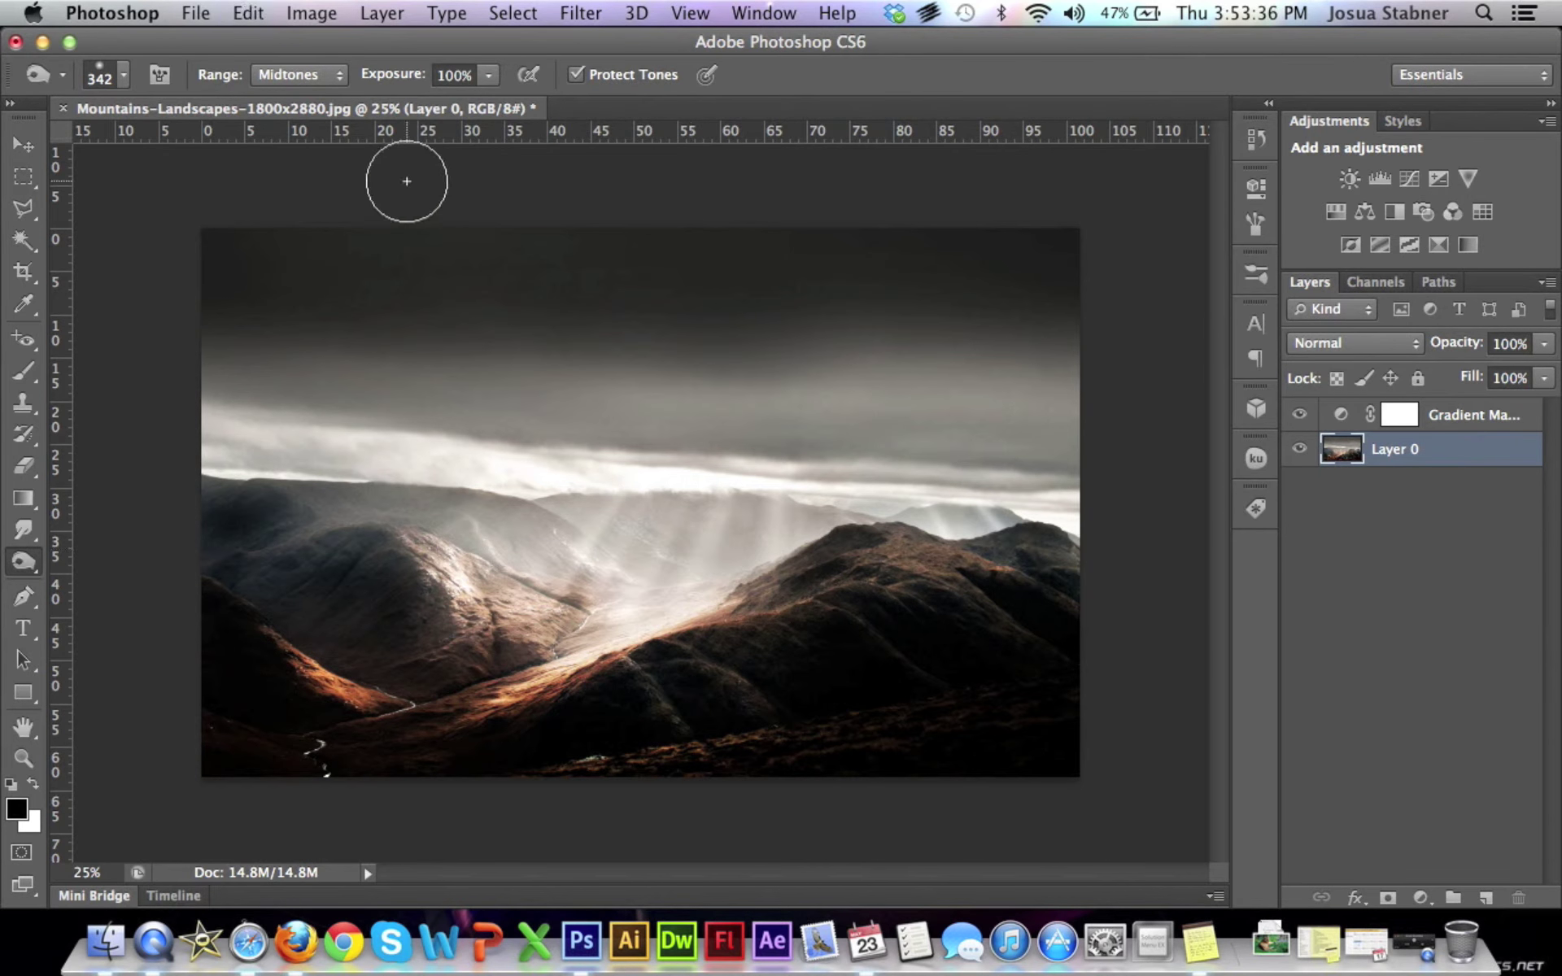
mouse_move(488, 75)
mouse_down()
mouse_move(488, 98)
mouse_move(432, 104)
mouse_up()
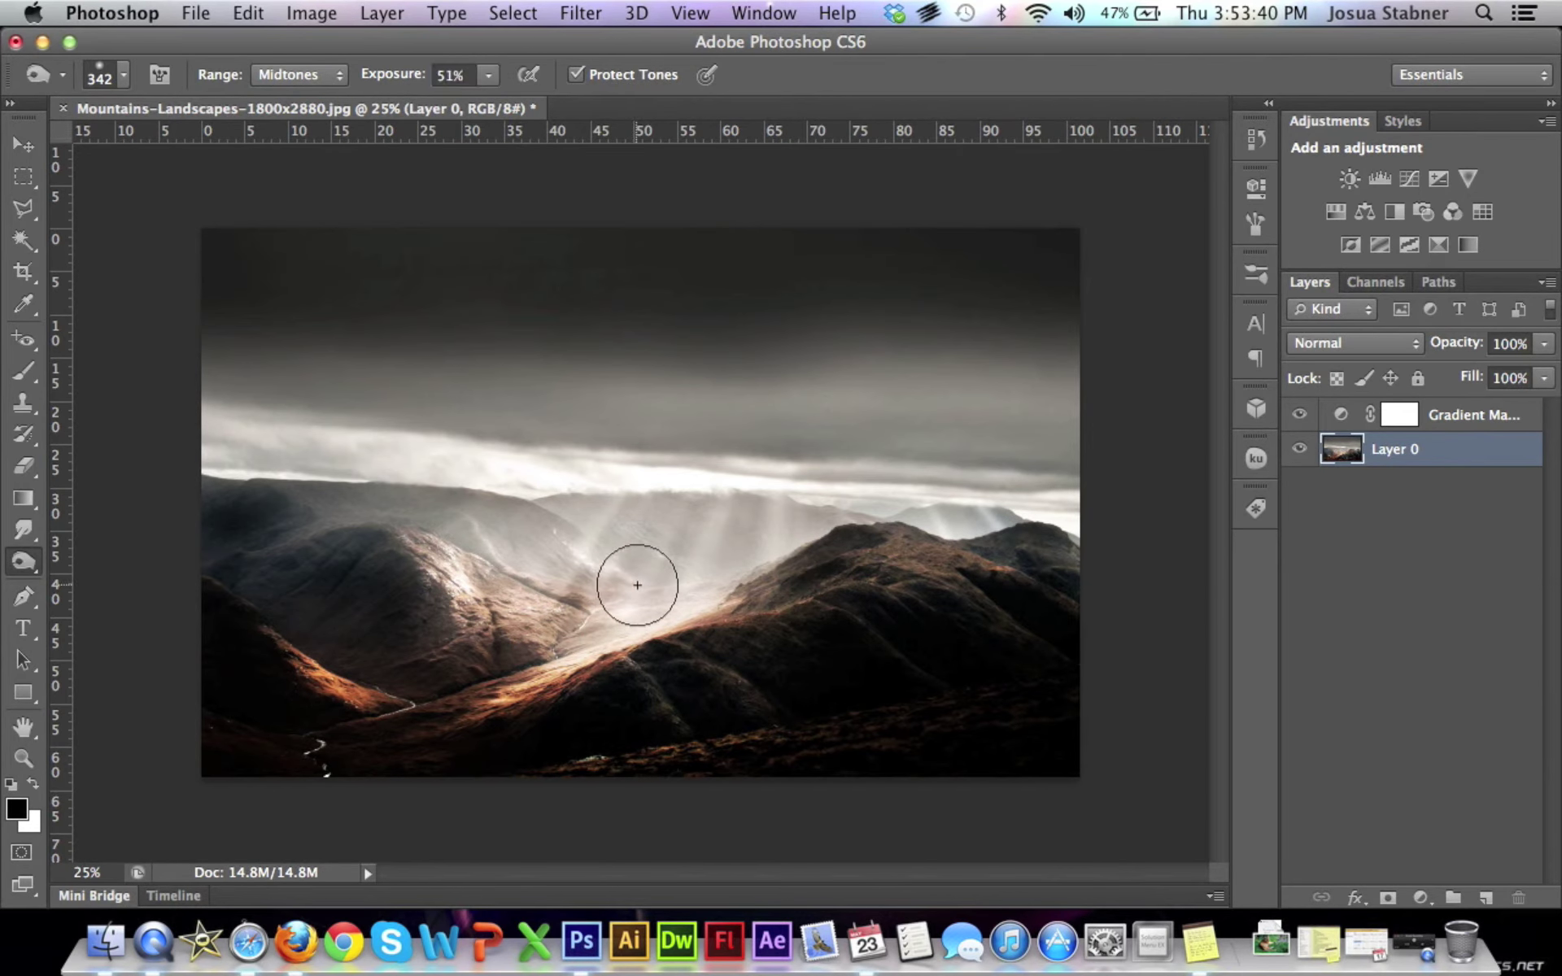
mouse_move(645, 551)
mouse_down()
mouse_move(660, 598)
mouse_move(610, 593)
mouse_up()
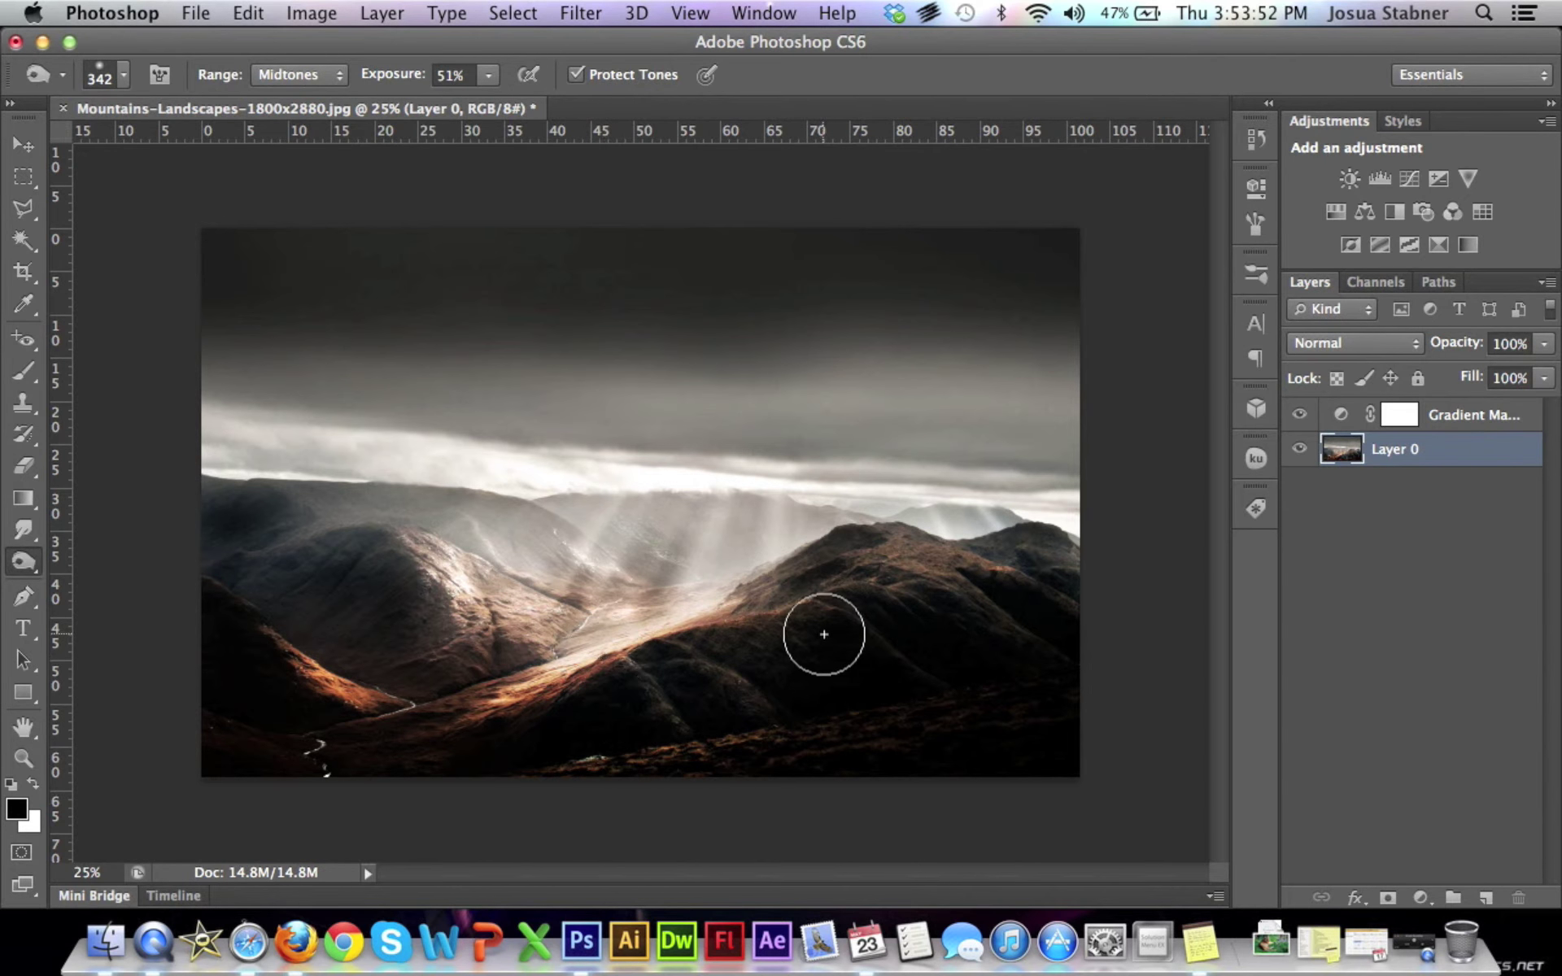
Step: Burn the orange-lit valley slope, briefly switching to Dodge before returning to Burn
click(523, 663)
click(569, 661)
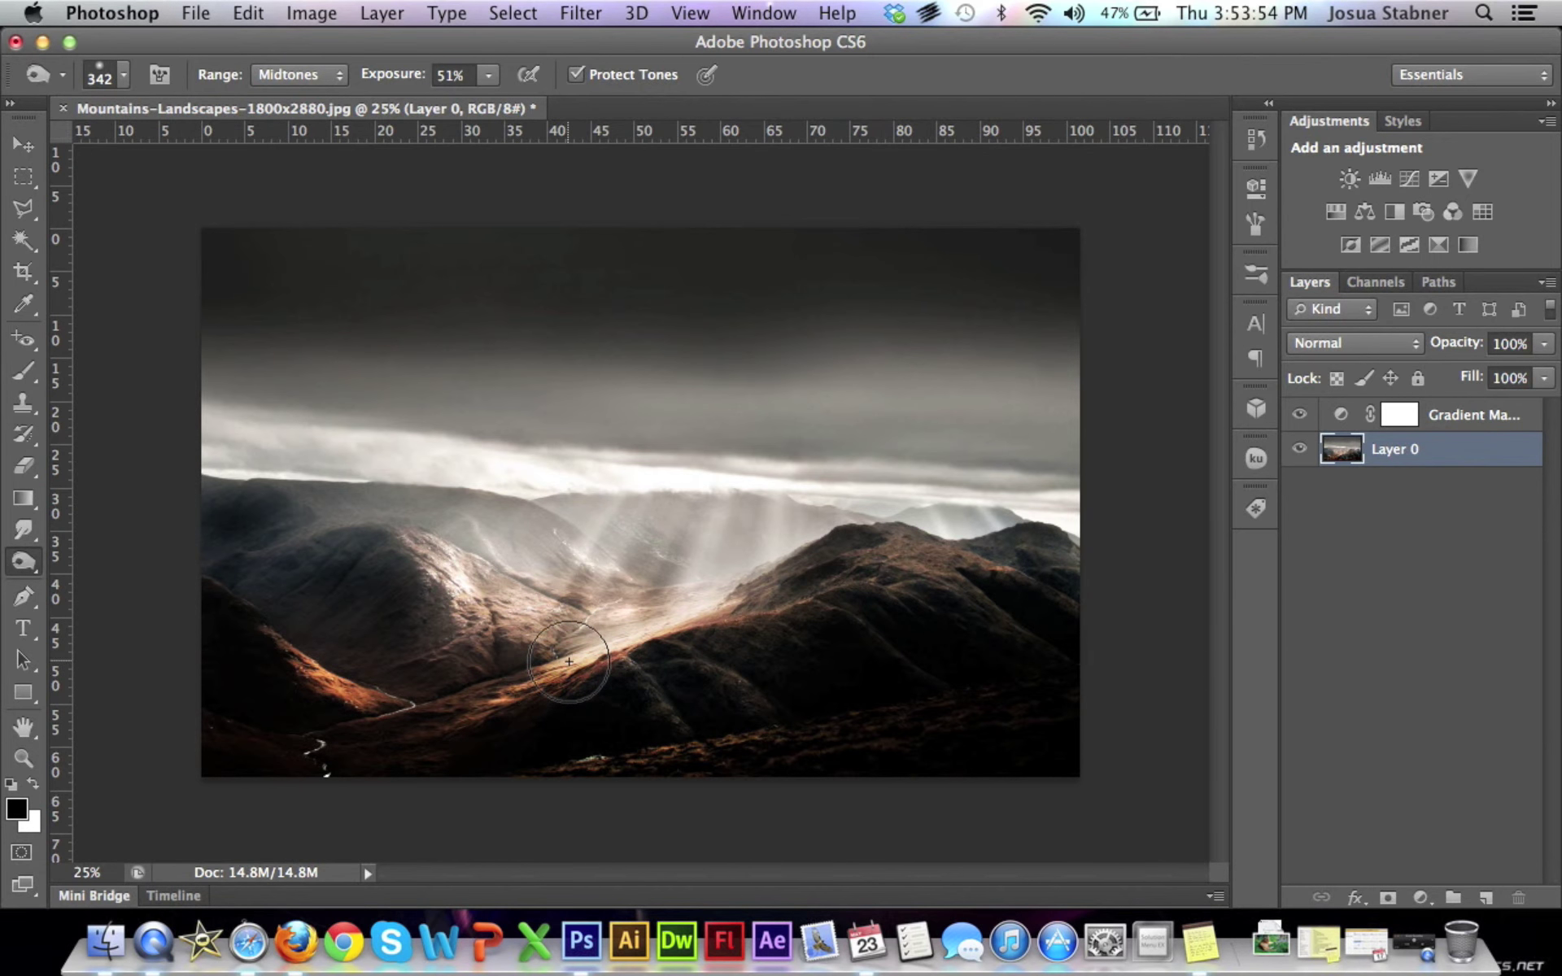
drag(393, 704, 320, 680)
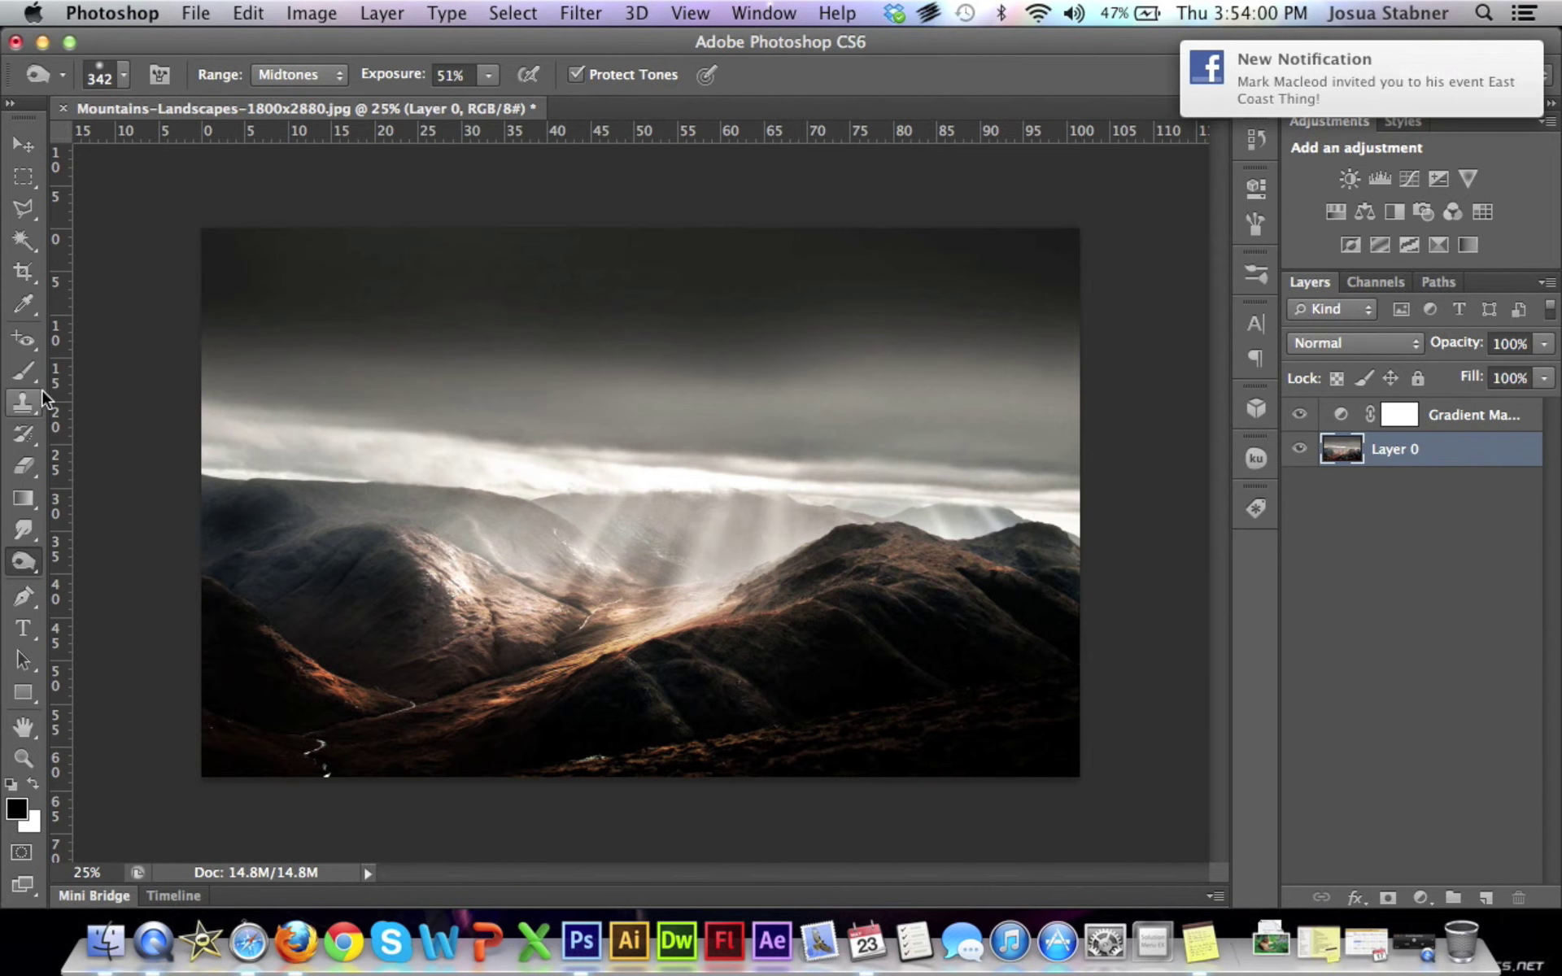
drag(23, 561, 122, 559)
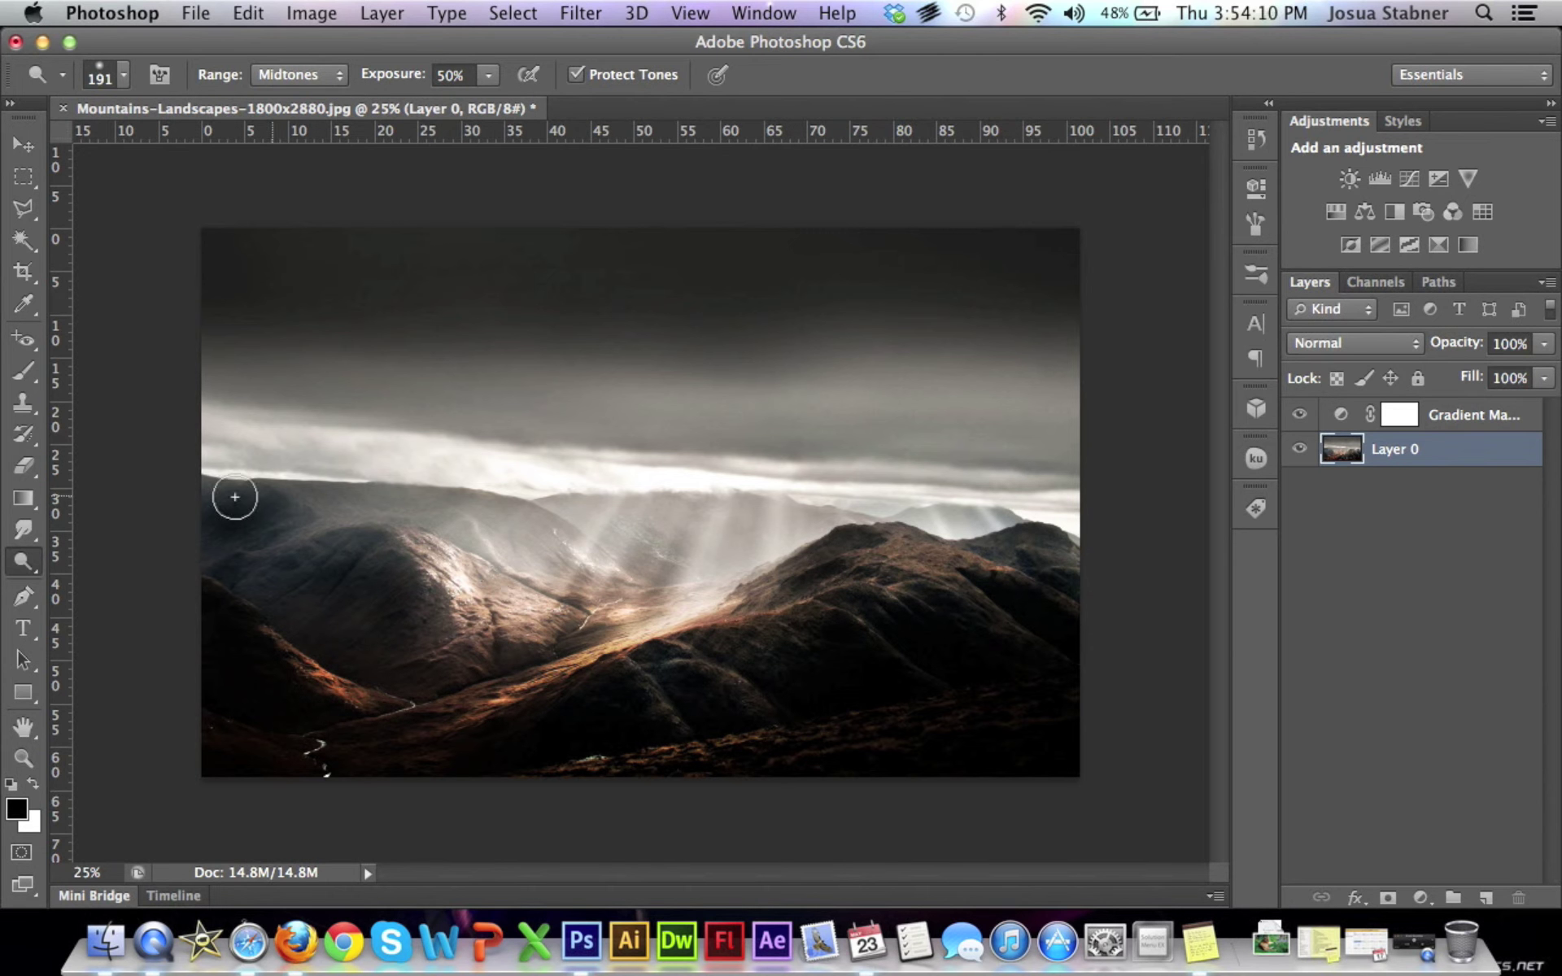
drag(23, 561, 115, 569)
Step: Burn the sunlit hills, light rays, right ridge and misty central valley at 51% exposure
click(115, 572)
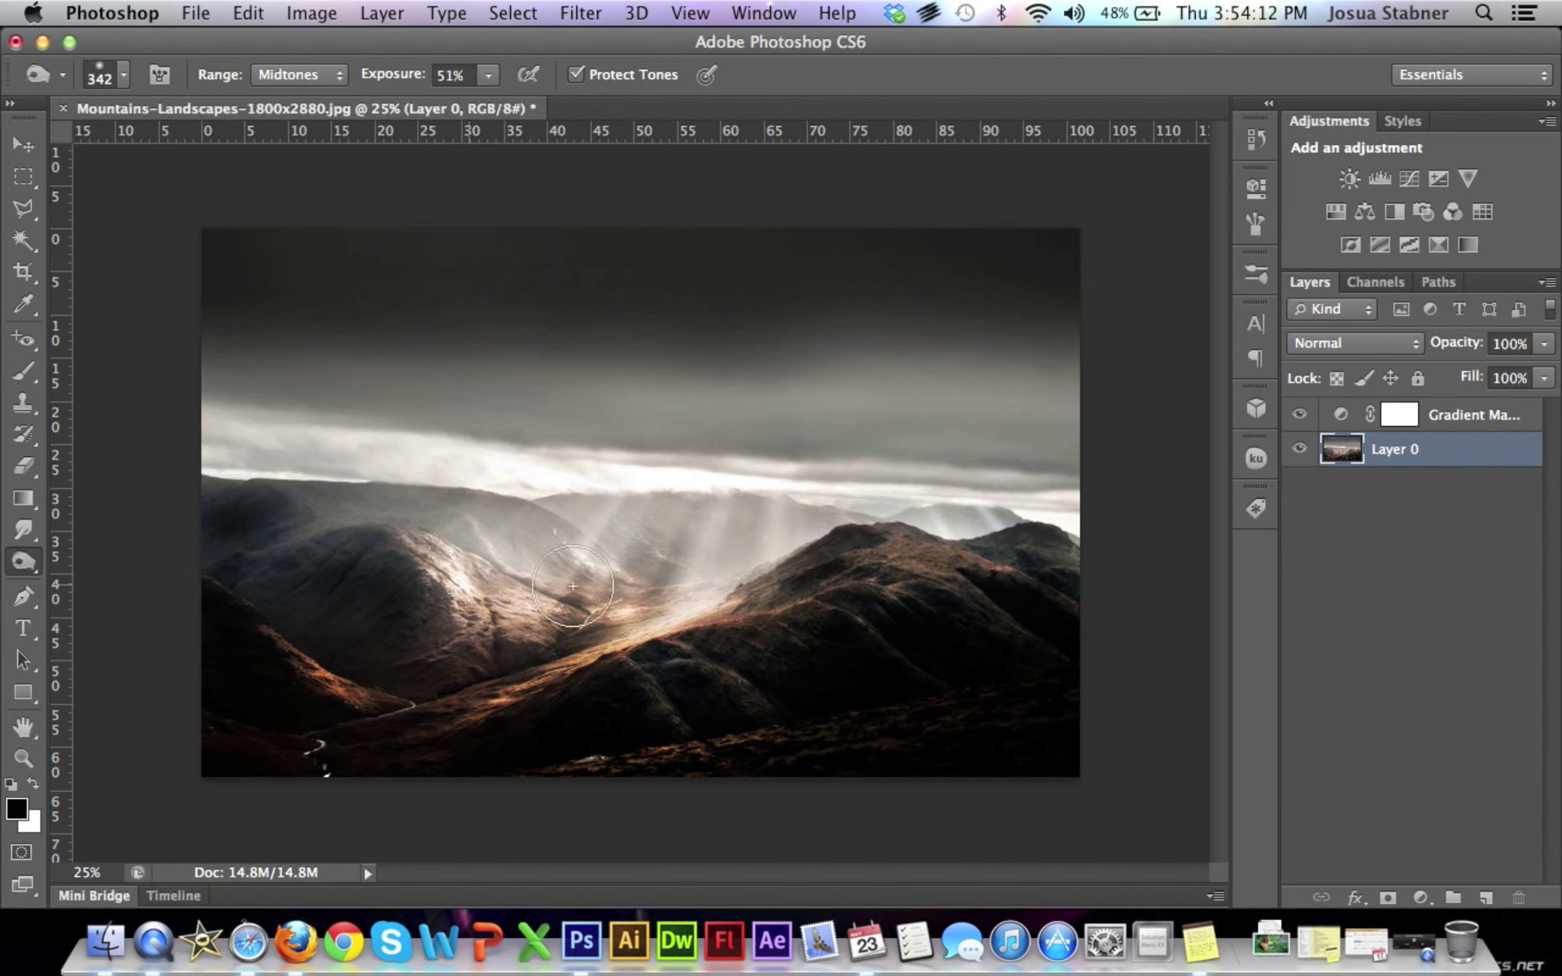
mouse_move(572, 586)
mouse_down()
mouse_move(613, 588)
mouse_move(451, 568)
mouse_move(585, 570)
mouse_move(680, 529)
mouse_move(629, 515)
mouse_move(426, 522)
mouse_move(592, 562)
mouse_move(525, 604)
mouse_move(776, 506)
mouse_move(753, 526)
mouse_move(687, 561)
mouse_up()
mouse_move(1027, 483)
mouse_down()
mouse_move(802, 523)
mouse_move(1011, 505)
mouse_move(943, 528)
mouse_move(915, 517)
mouse_move(1009, 563)
mouse_move(1046, 550)
mouse_move(1039, 568)
mouse_move(1003, 558)
mouse_move(805, 610)
mouse_move(920, 561)
mouse_move(868, 548)
mouse_move(987, 558)
mouse_move(903, 558)
mouse_move(928, 553)
mouse_move(969, 593)
mouse_up()
mouse_move(552, 587)
mouse_down()
mouse_move(564, 589)
mouse_move(582, 518)
mouse_move(680, 509)
mouse_move(638, 551)
mouse_move(634, 533)
mouse_move(523, 548)
mouse_move(474, 529)
mouse_move(485, 545)
mouse_move(447, 557)
mouse_move(428, 590)
mouse_move(477, 641)
mouse_move(797, 642)
mouse_move(743, 669)
mouse_move(577, 569)
mouse_move(636, 584)
mouse_up()
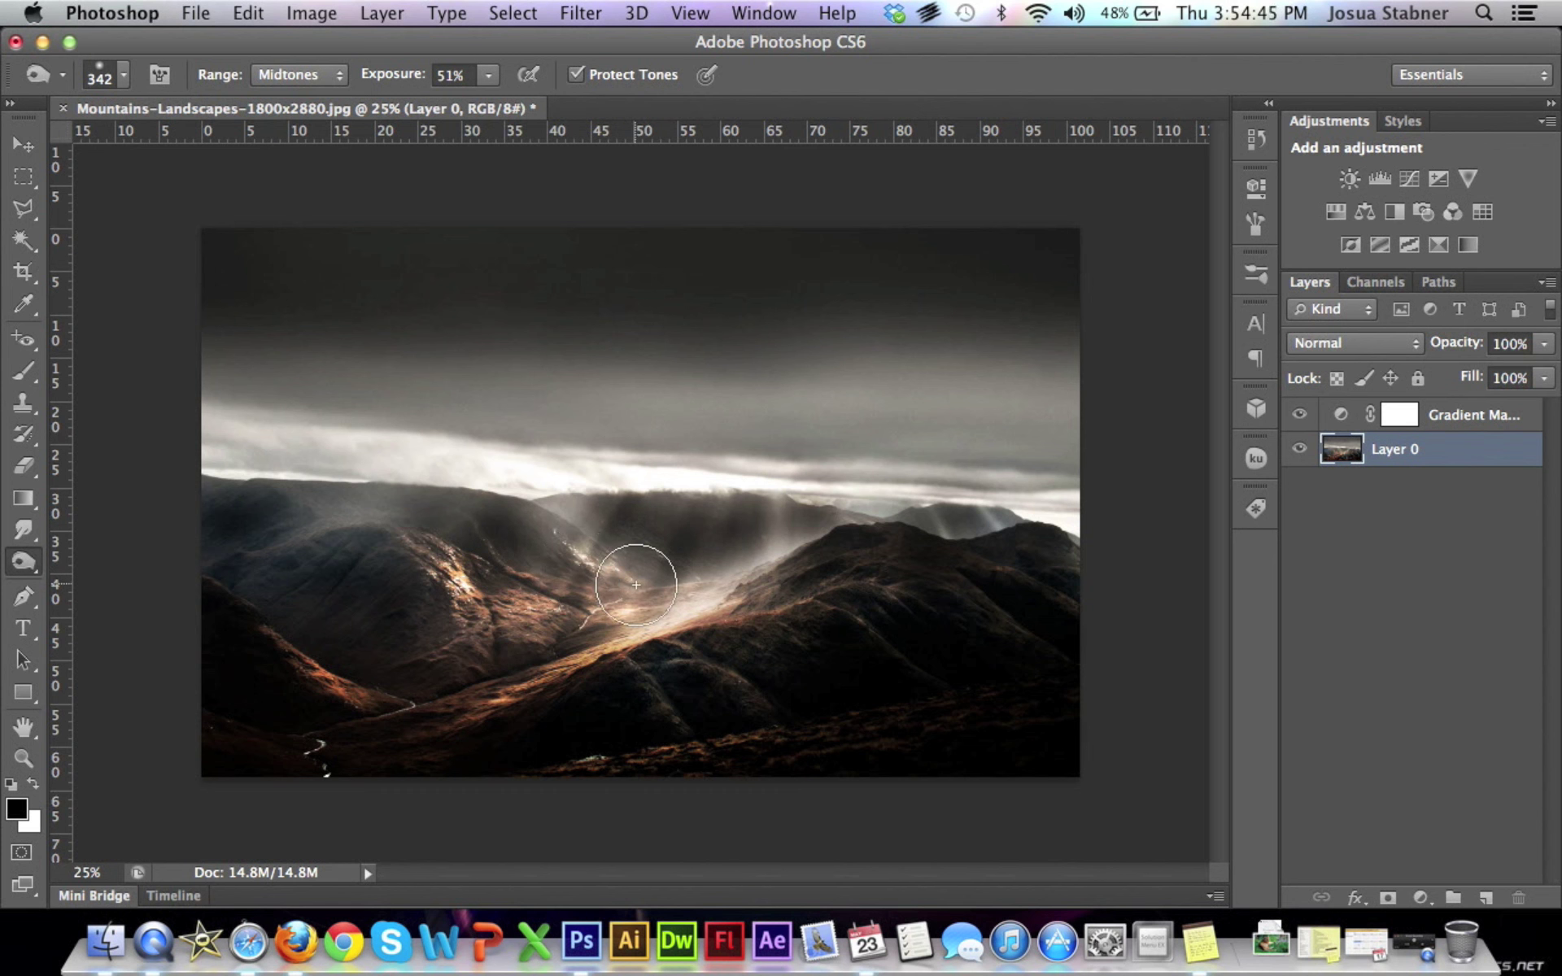